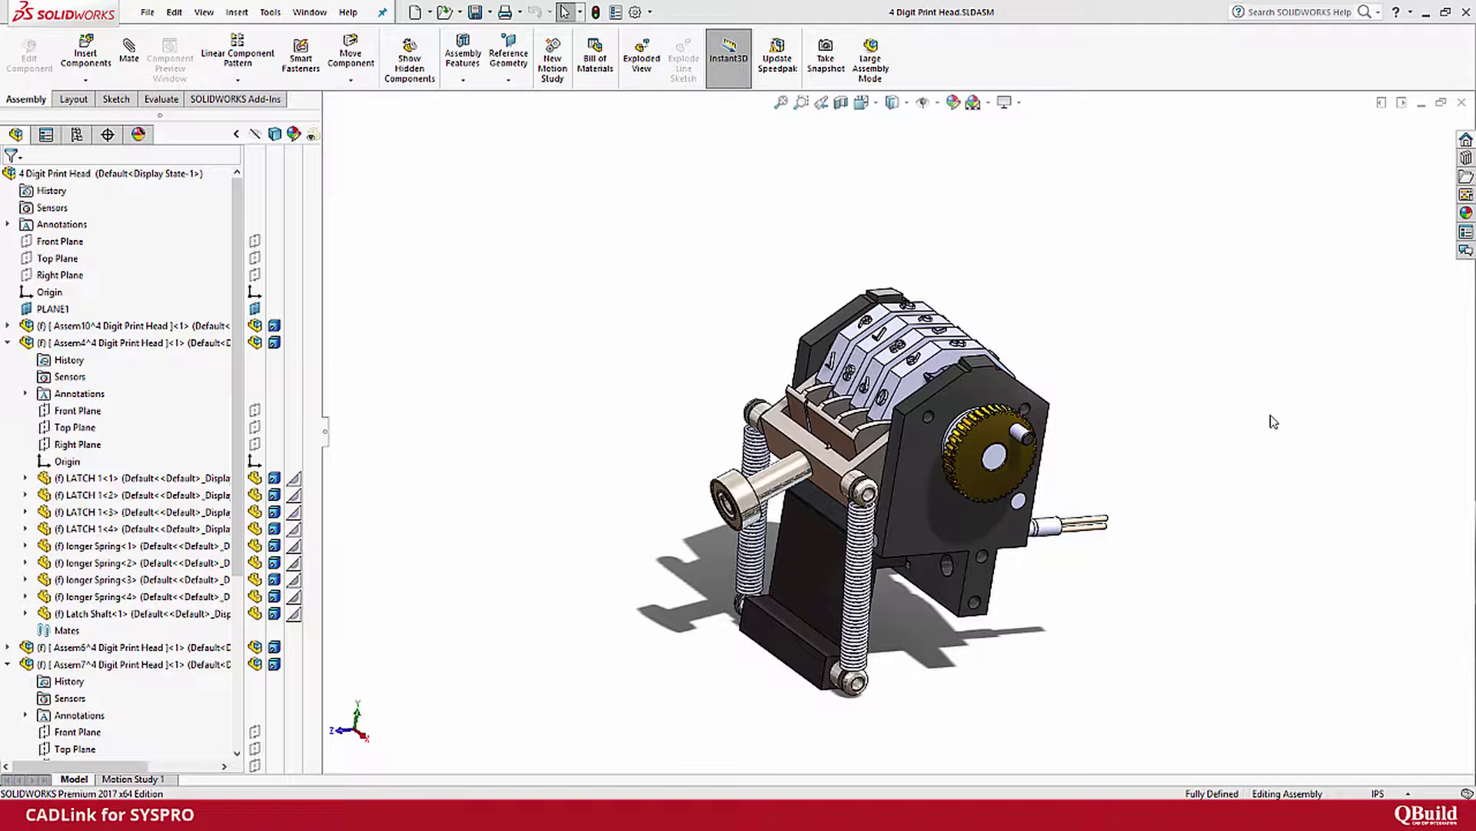
Open the QBuild SysPro CADLink BOM structure for the 4 Digit Print Head assembly
left_click(271, 13)
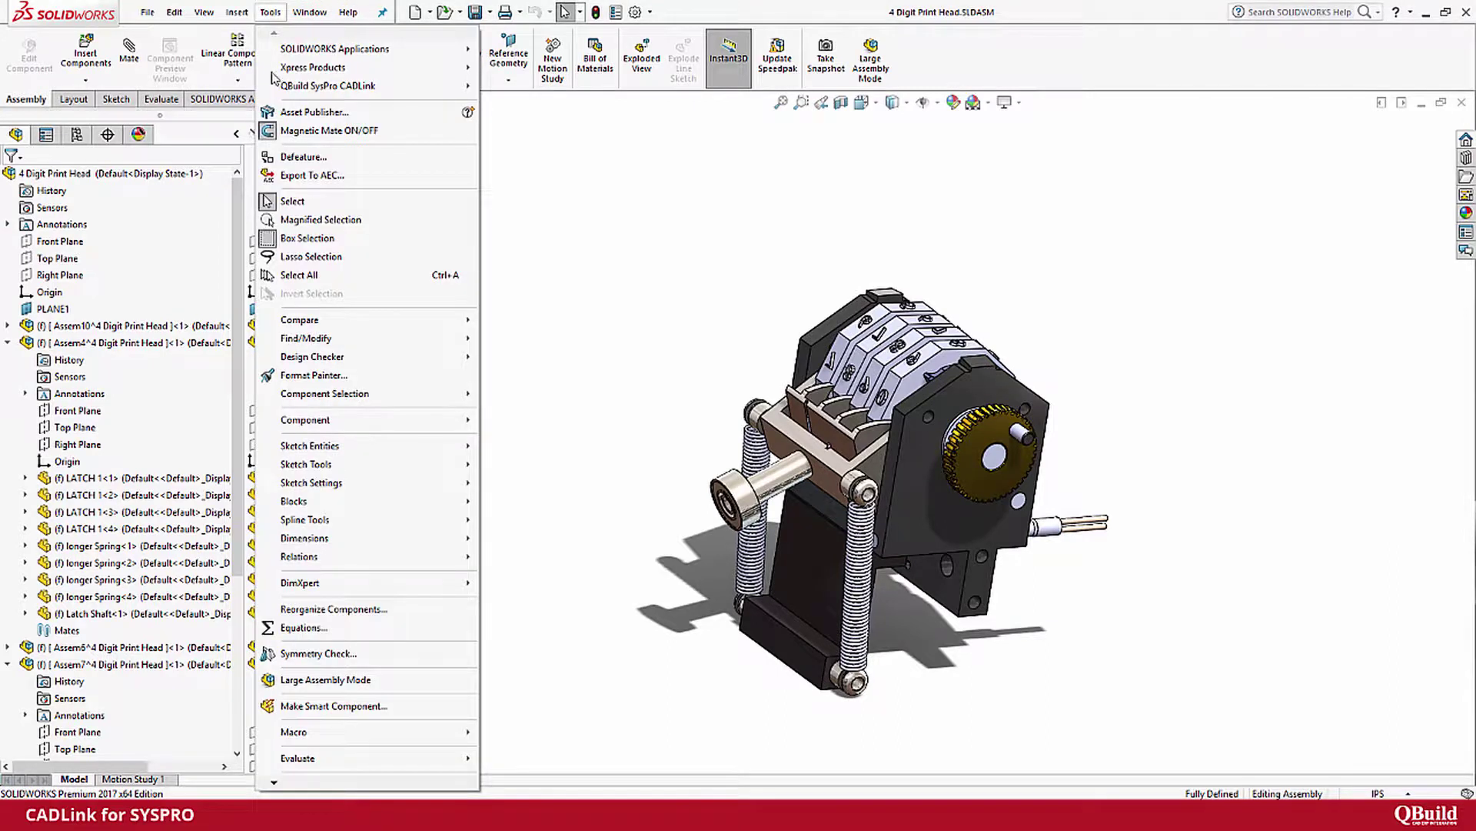
mouse_move(361, 86)
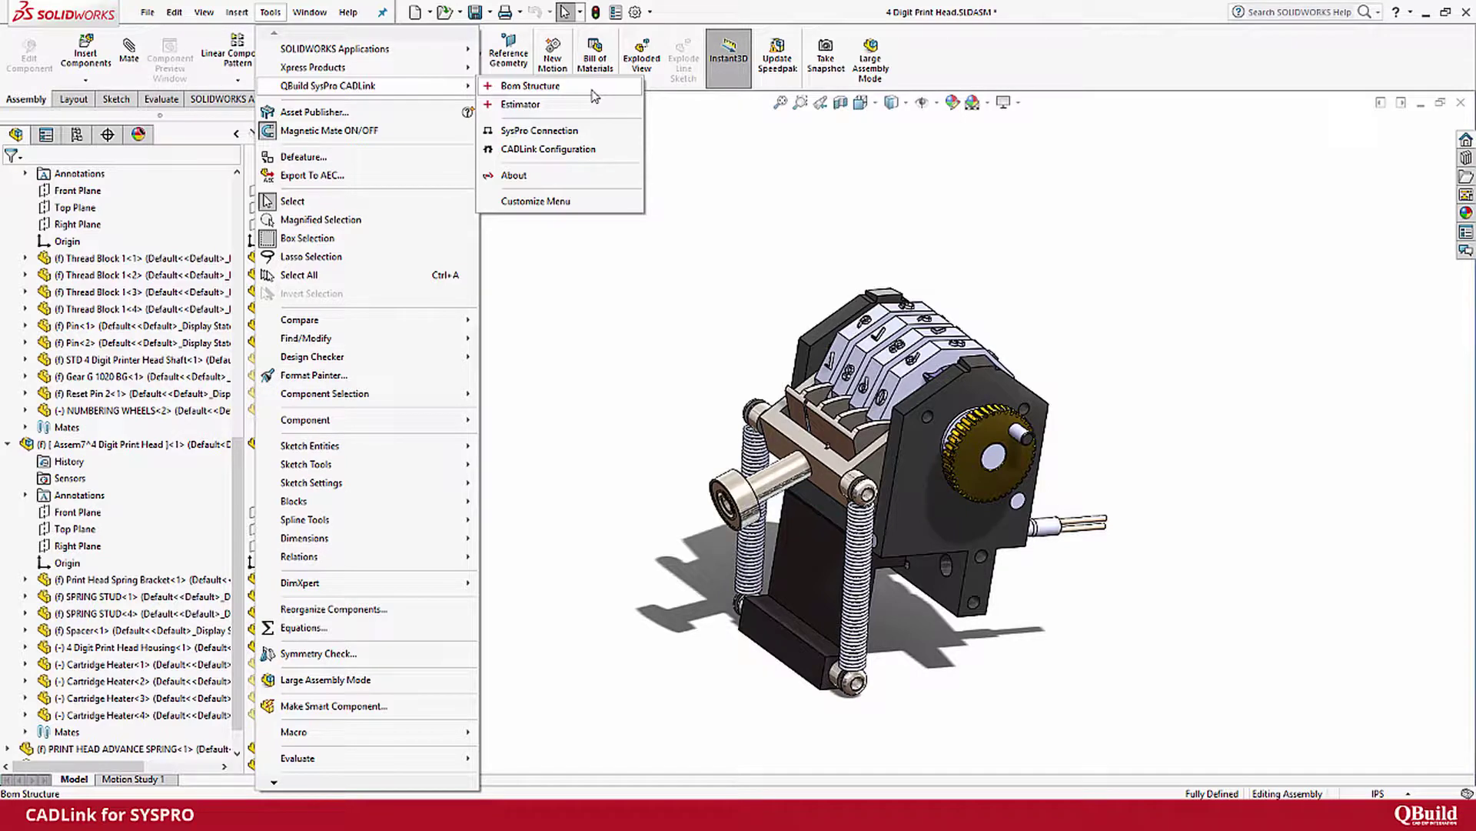
left_click(593, 90)
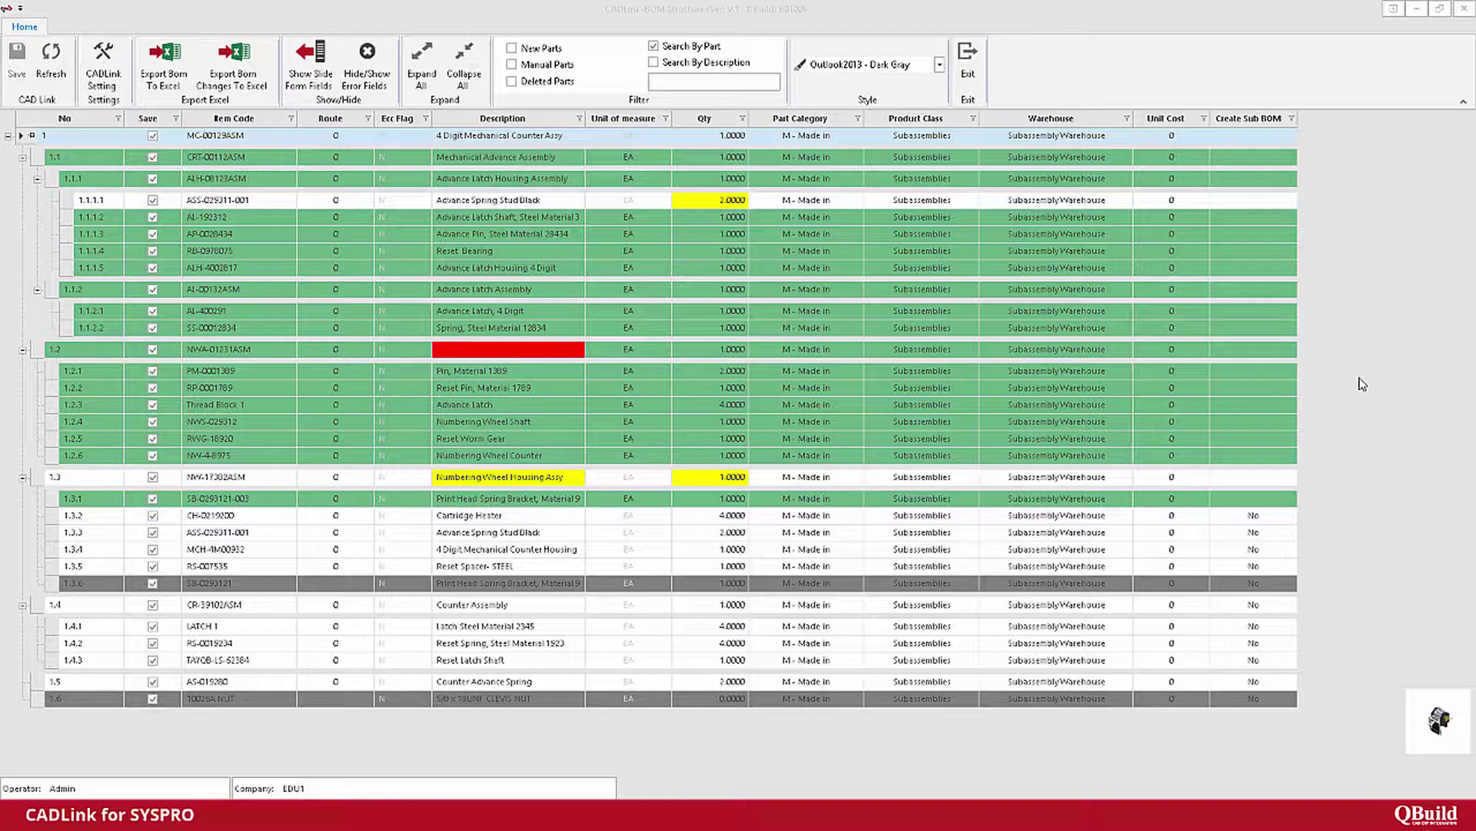
left_click(874, 551)
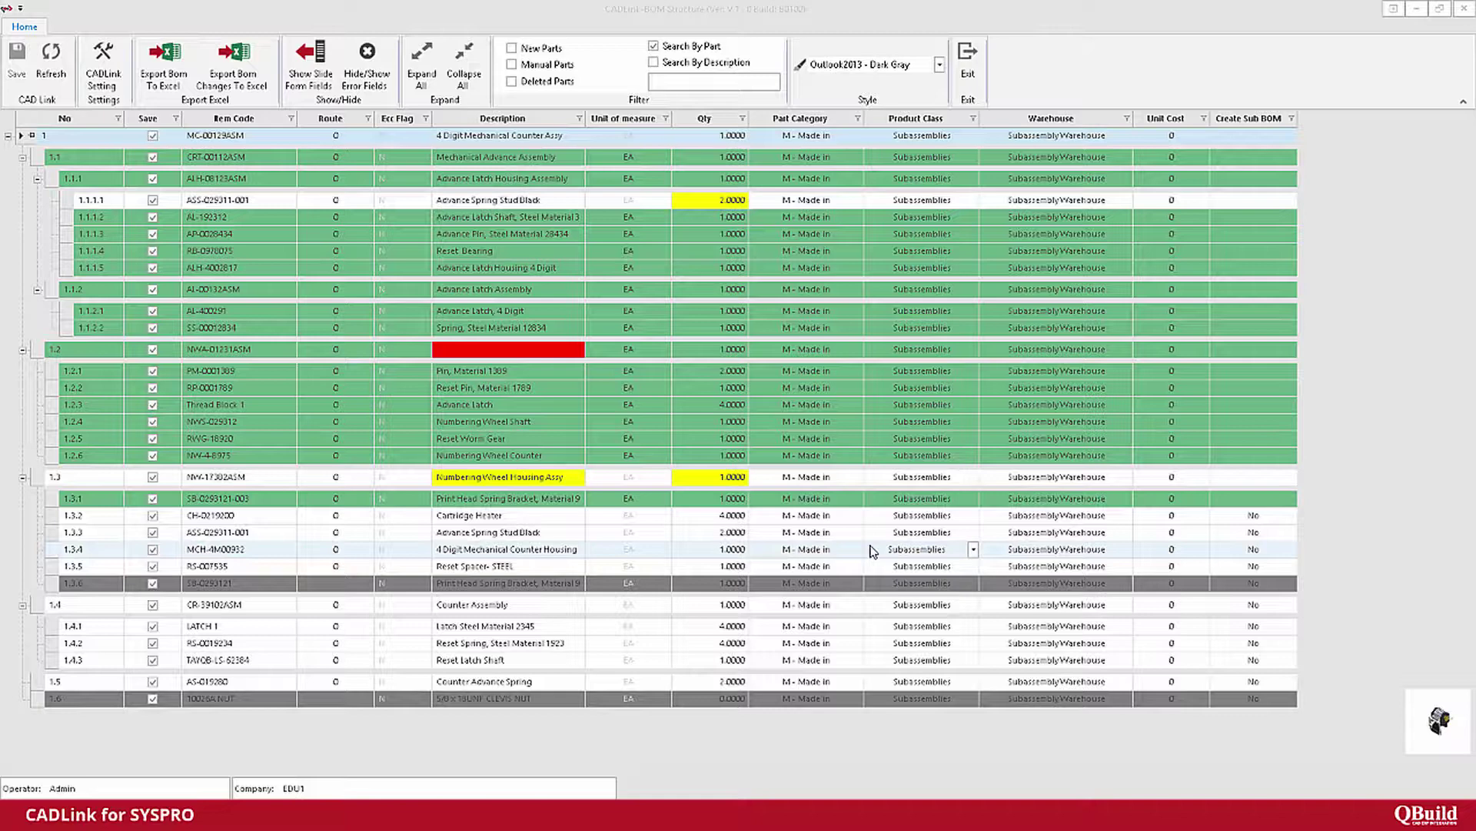
left_click(867, 389)
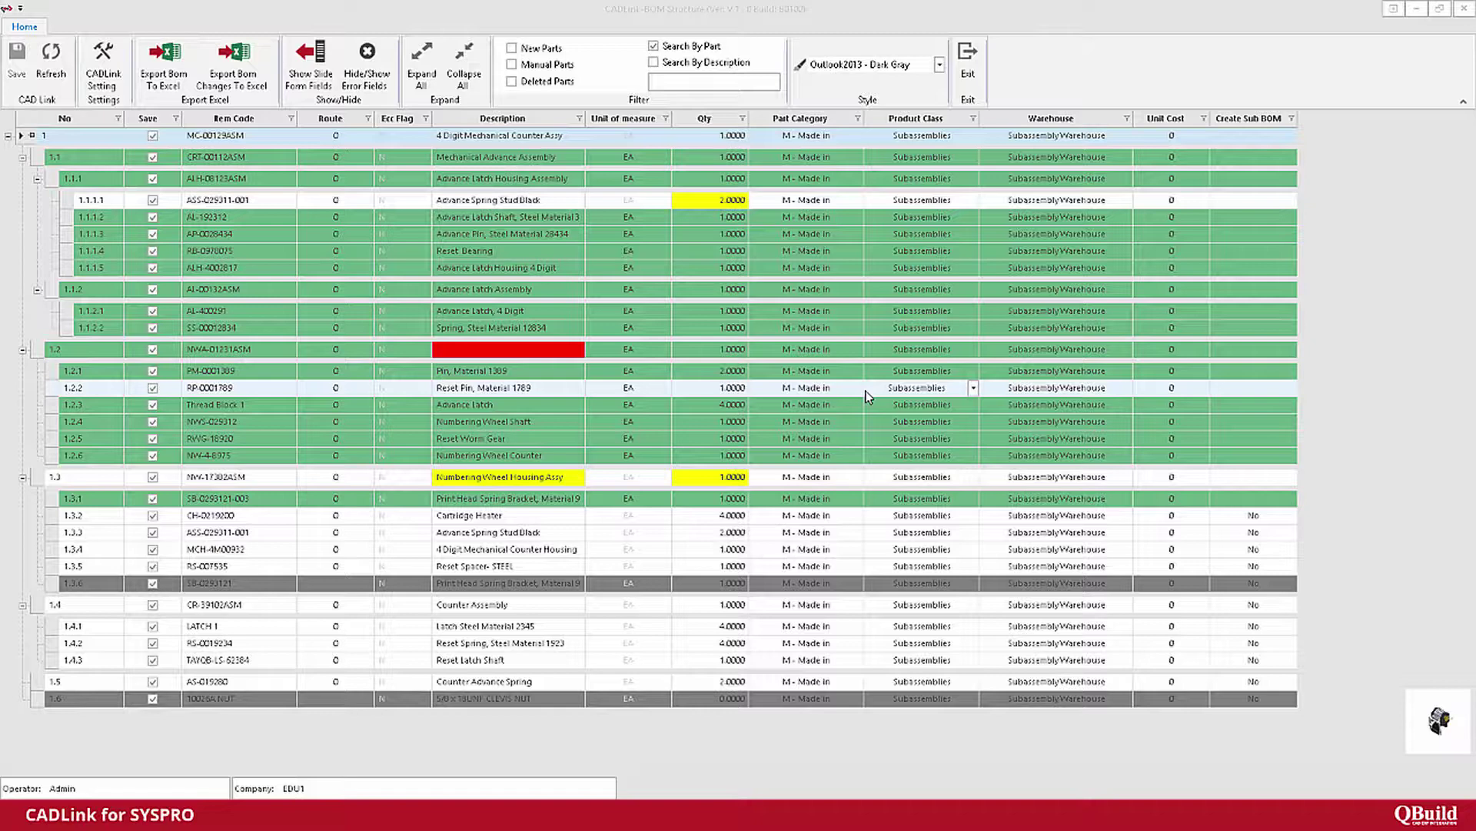
Compare the CAD and ERP descriptions of item NW-17302ASM and set its description to "Numbering Wheel SYSPRO"
right_click(570, 477)
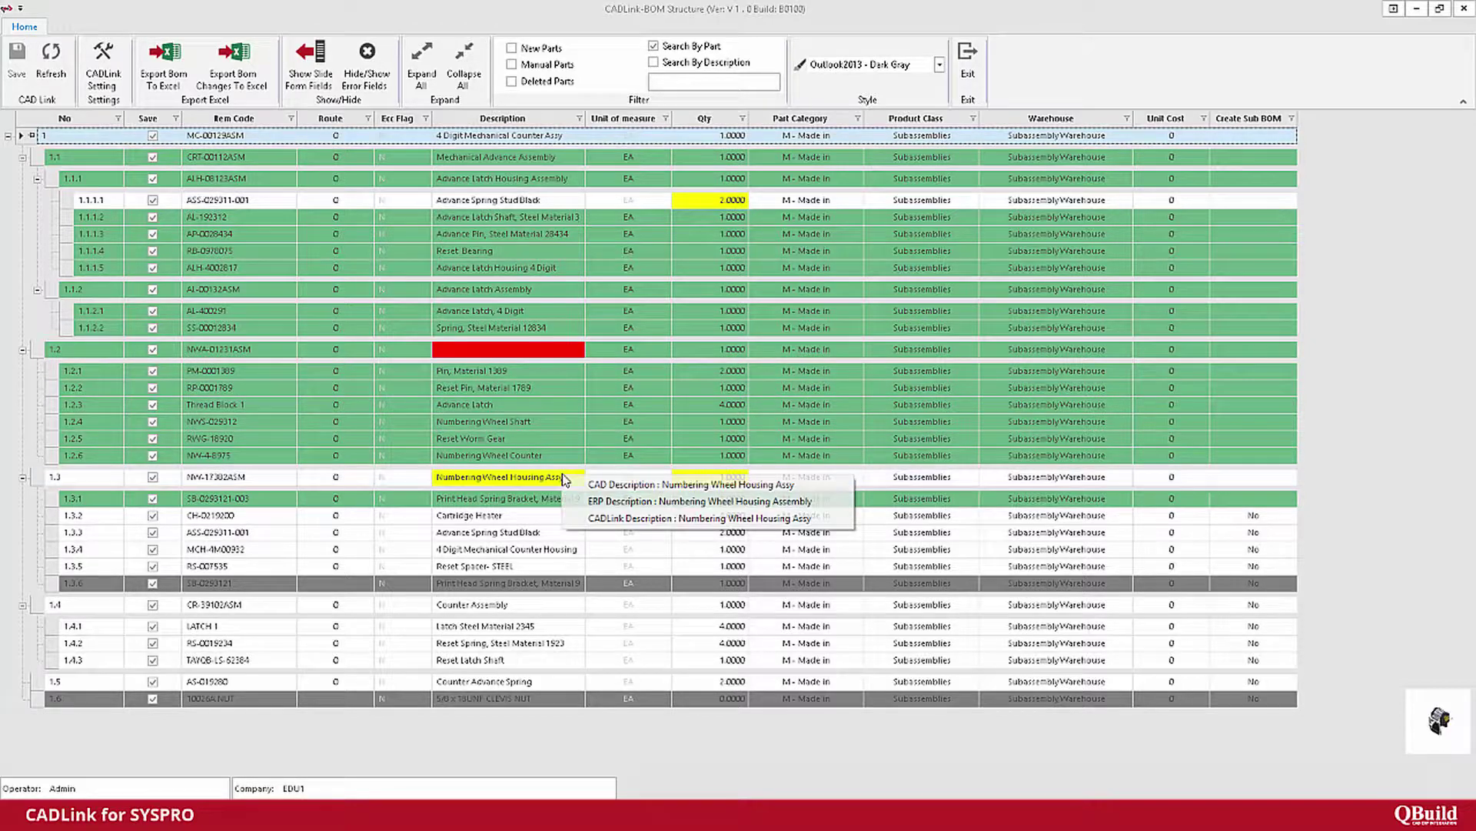
left_click(677, 485)
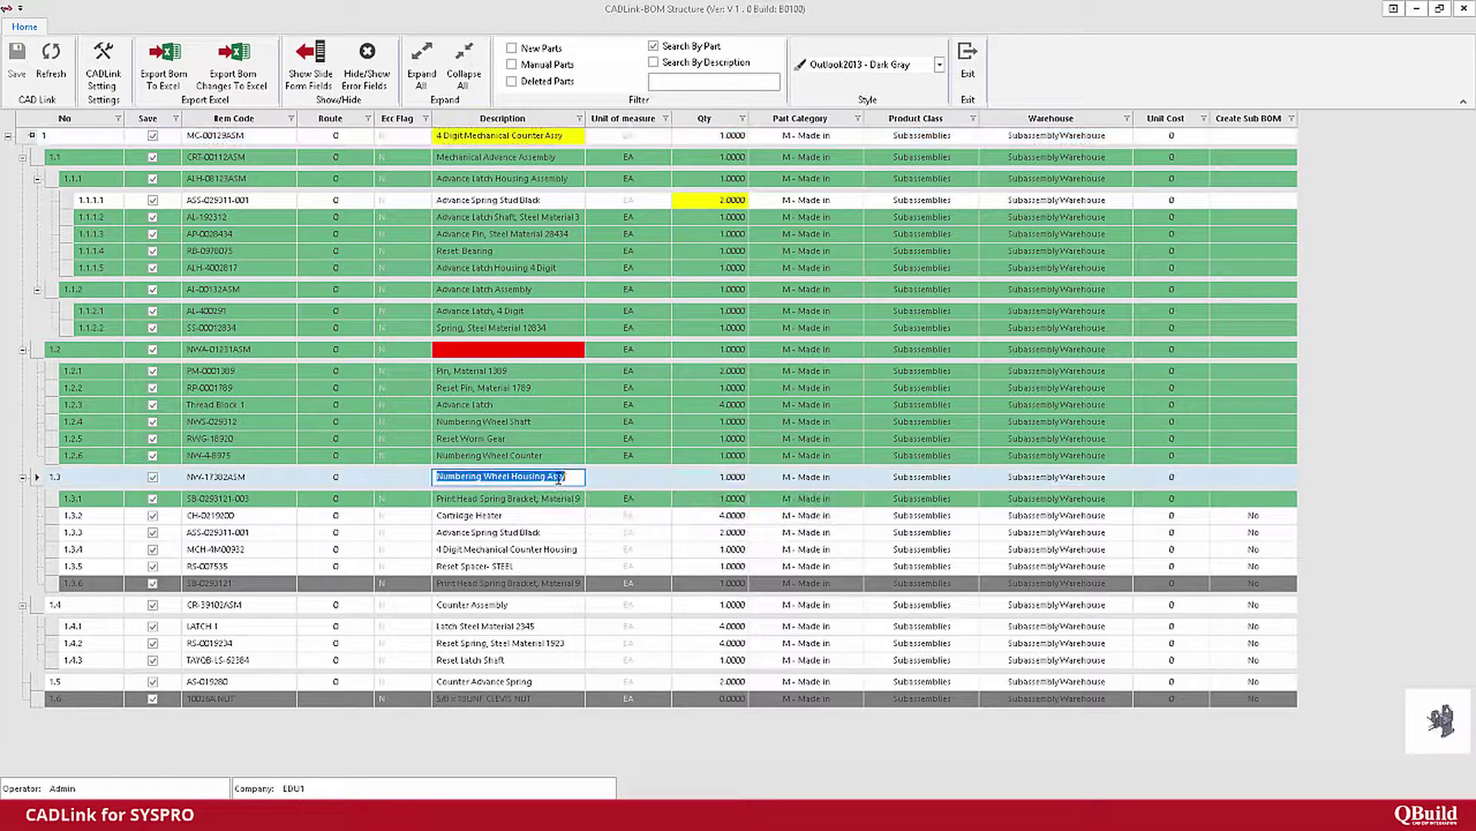
left_click_drag(565, 477, 512, 478)
type("SYSPRO")
left_click(690, 476)
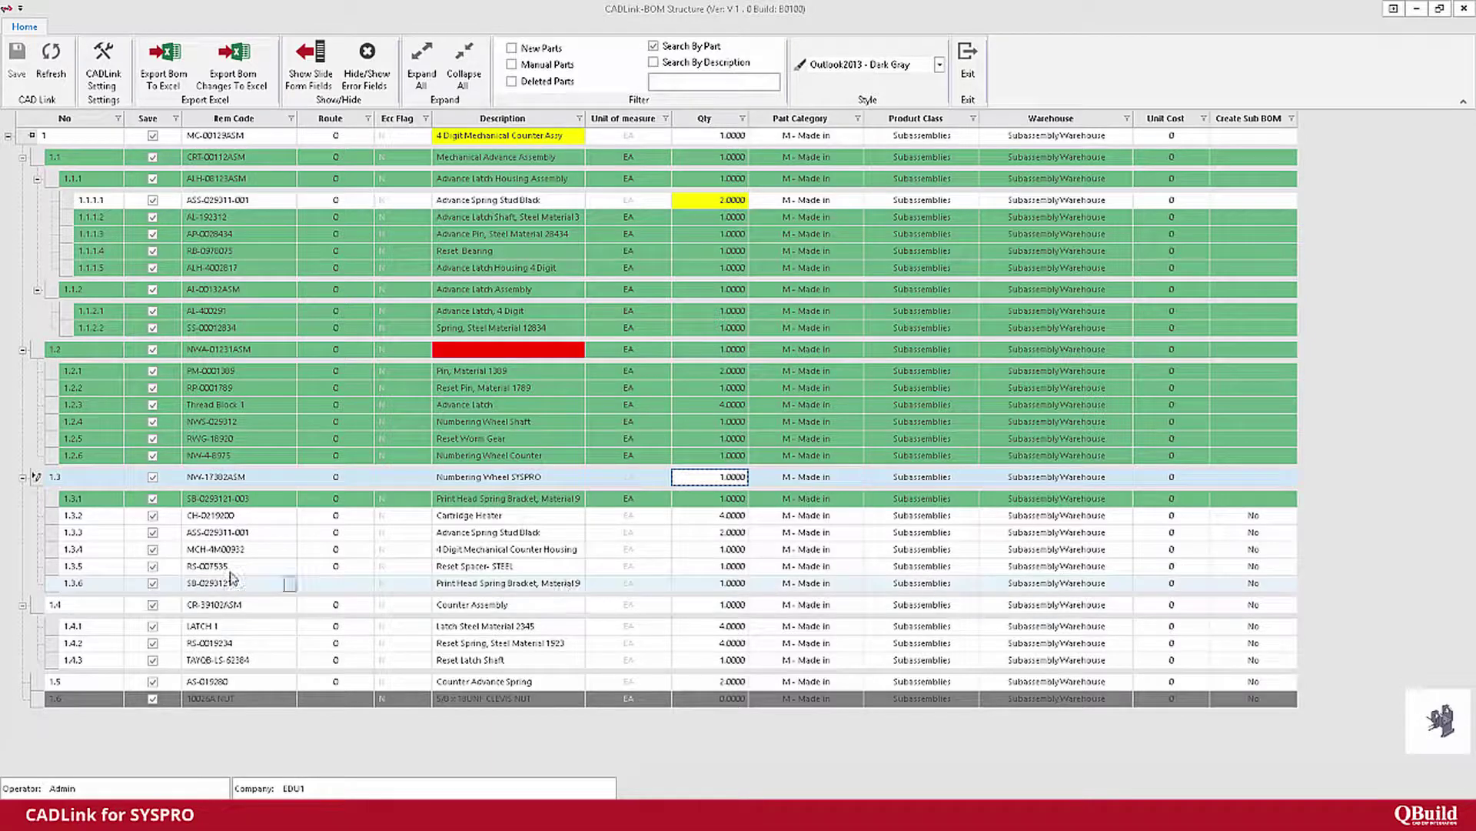
Convert the greyed-out part SB-0293121 under the numbering wheel housing assembly to a manual part
left_click(231, 582)
right_click(36, 478)
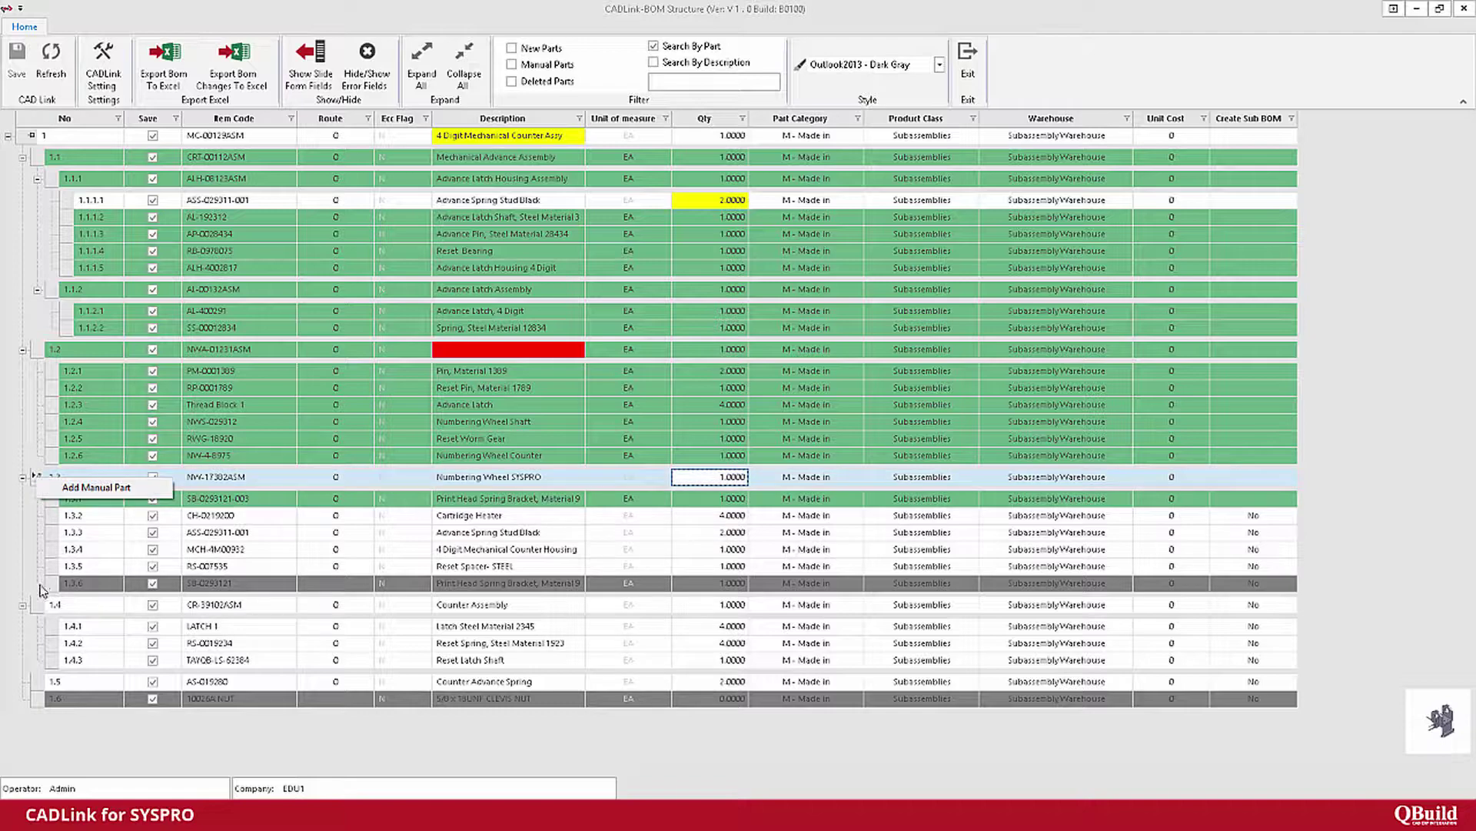
right_click(54, 587)
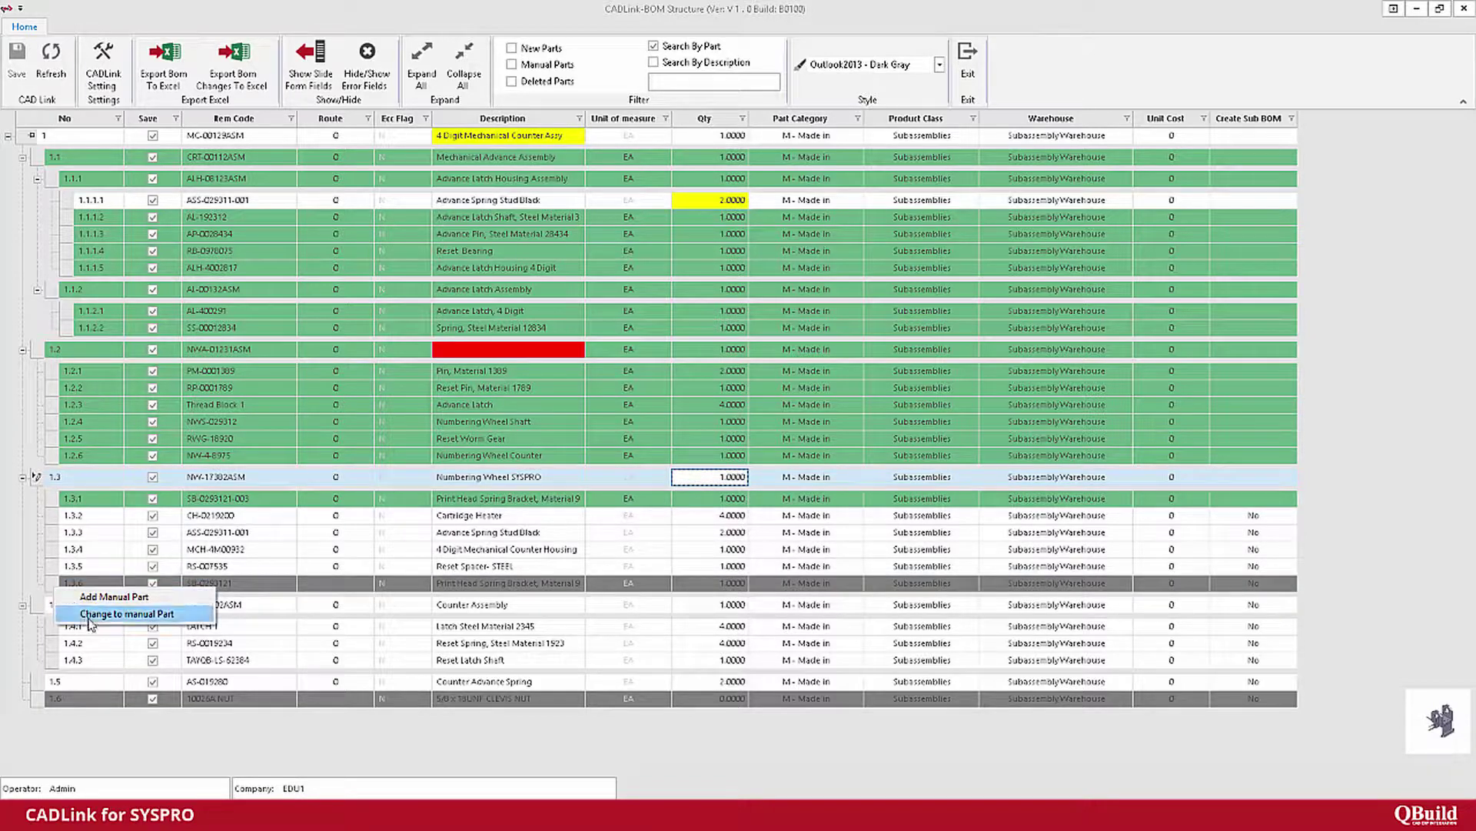
left_click(89, 613)
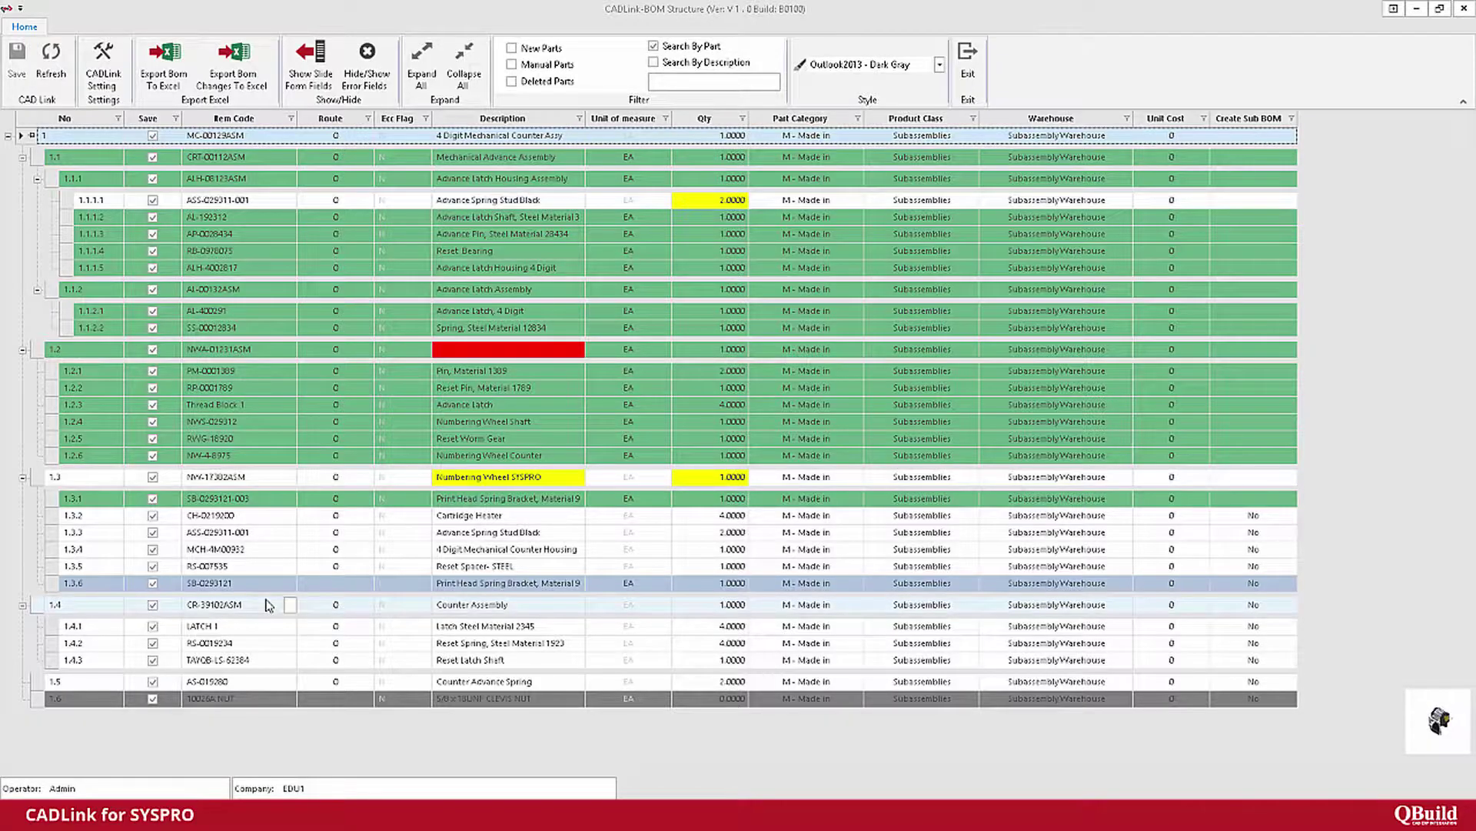
Add a manual part to the top-level counter assembly, searching descriptions for "nut" and choosing GF130 Stainless Steel Nuts with quantity 5
right_click(28, 138)
left_click(77, 148)
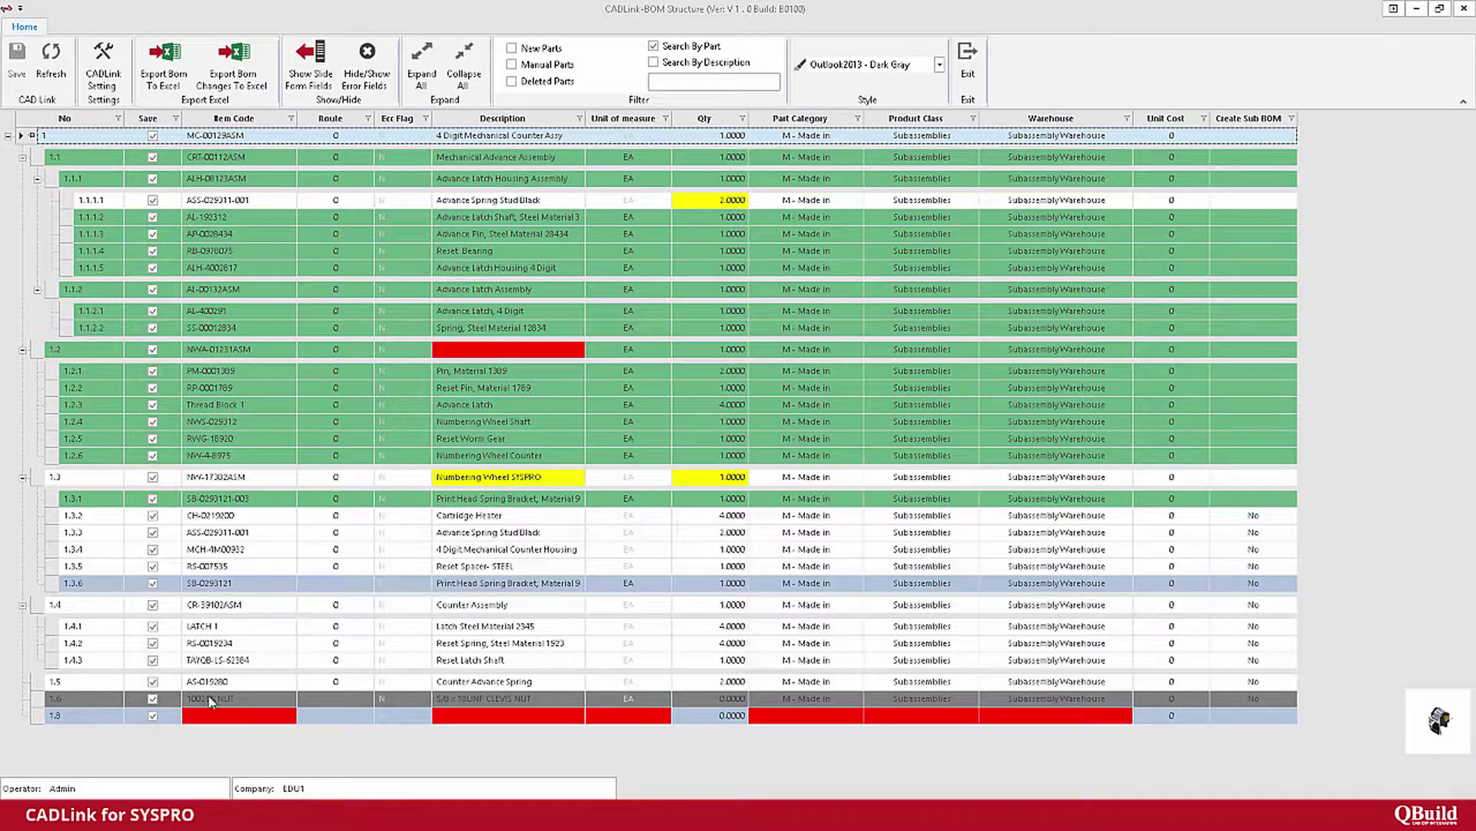
left_click(289, 717)
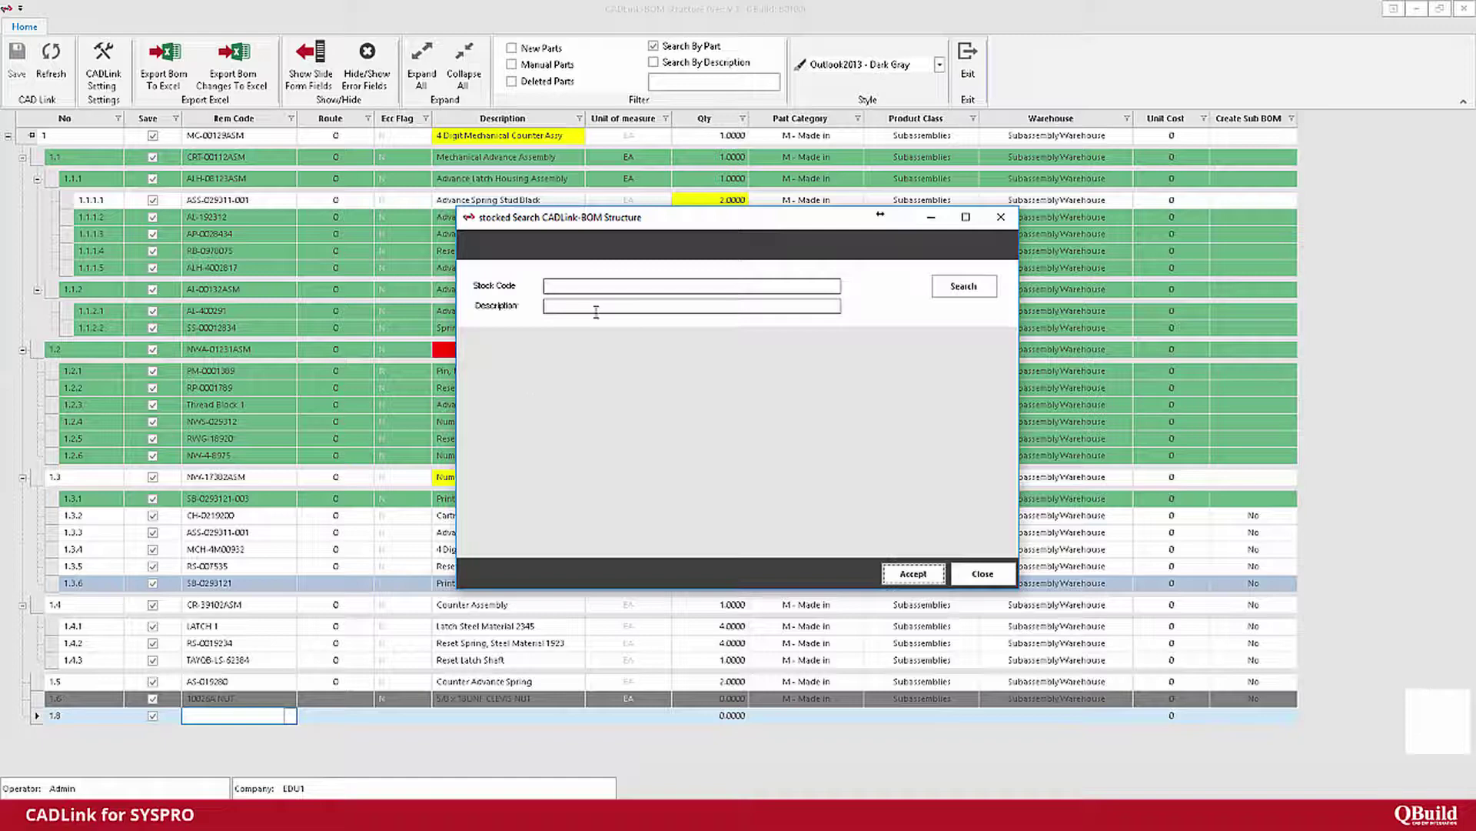
left_click(607, 304)
type("nut")
left_click(964, 285)
left_click(769, 387)
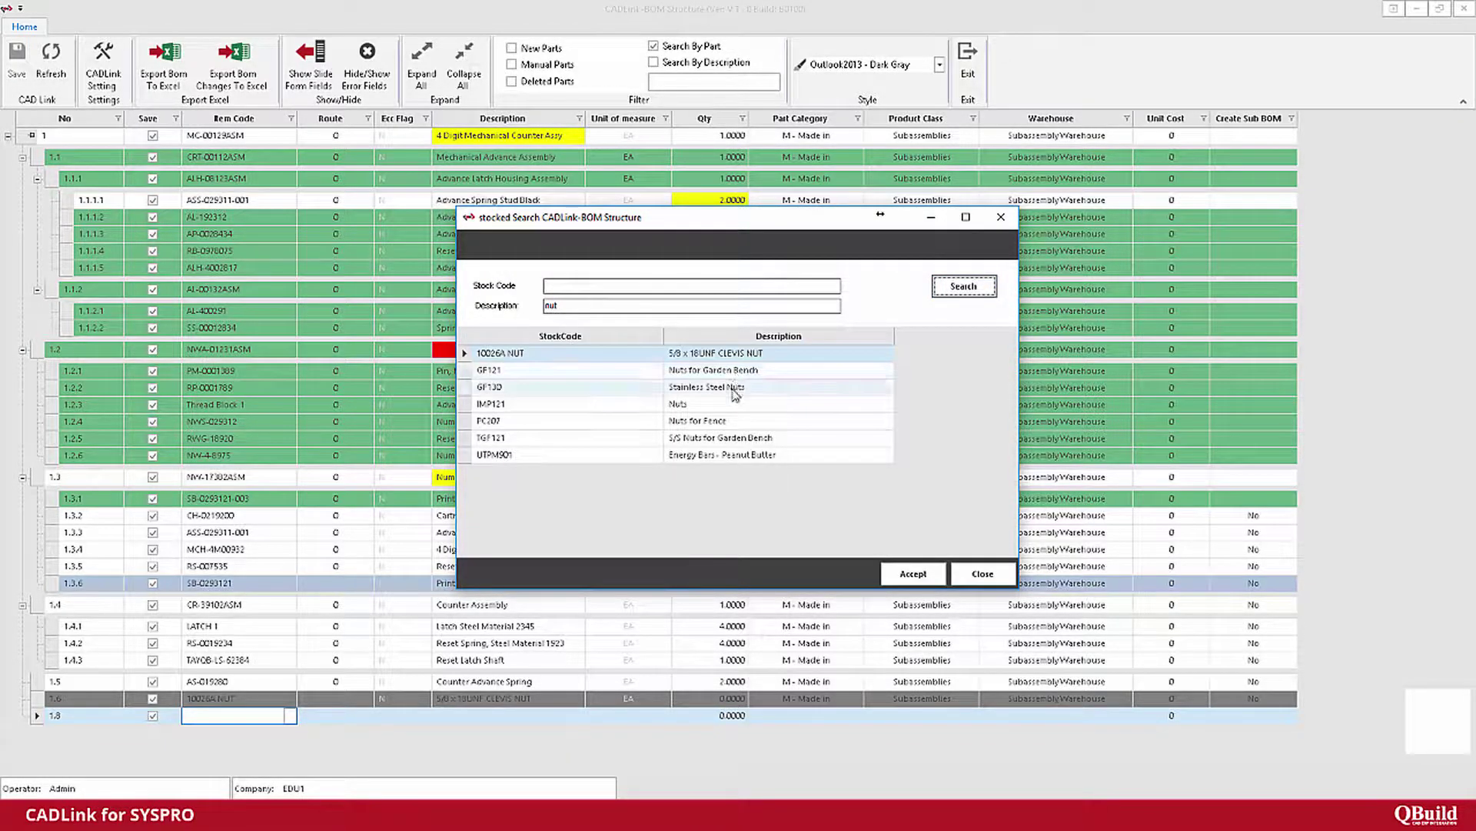
left_click(907, 574)
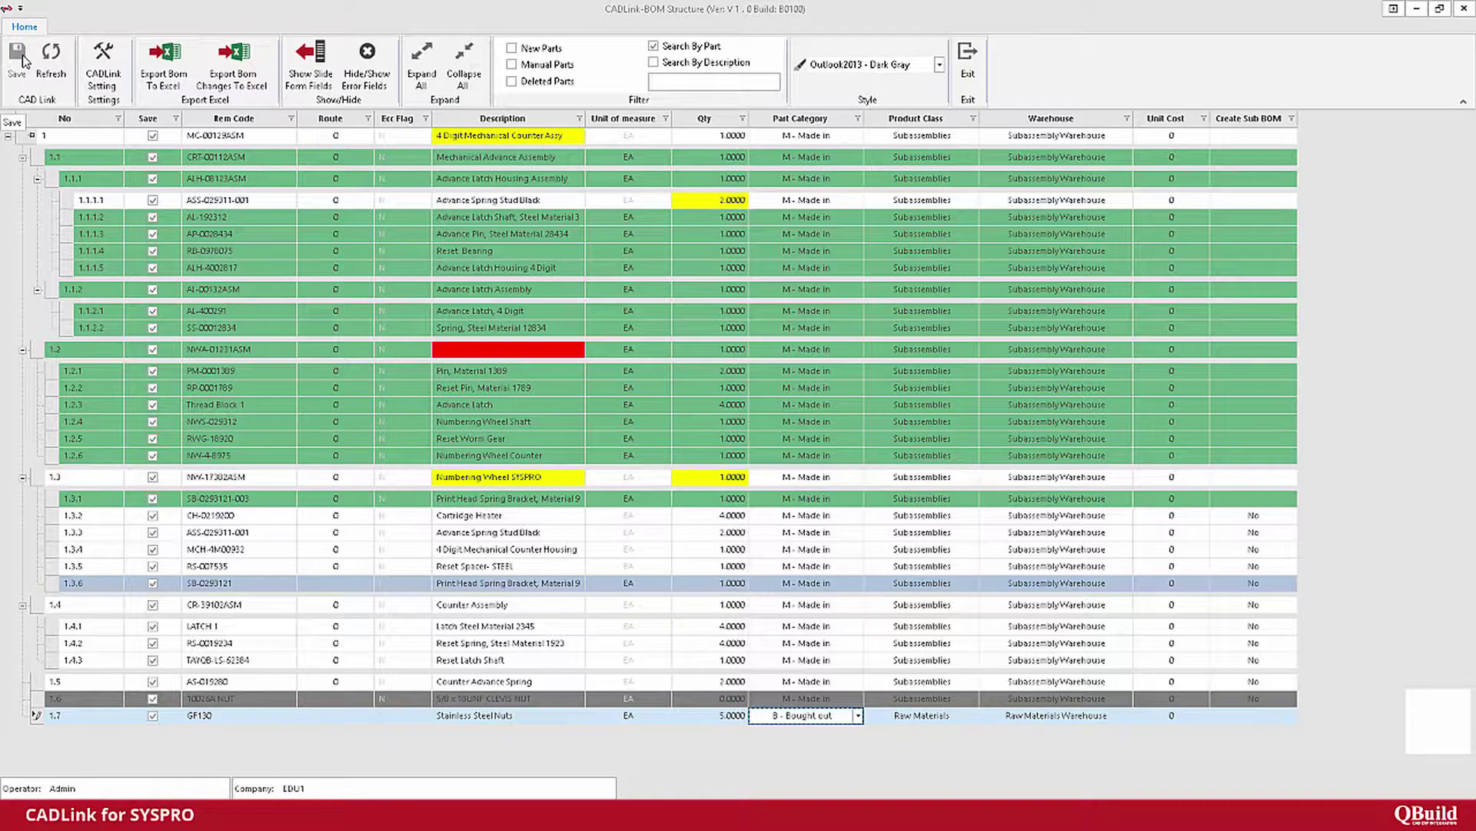
Fill in the missing description of item NWA-01231ASM with "SYSPRO"
left_click(467, 351)
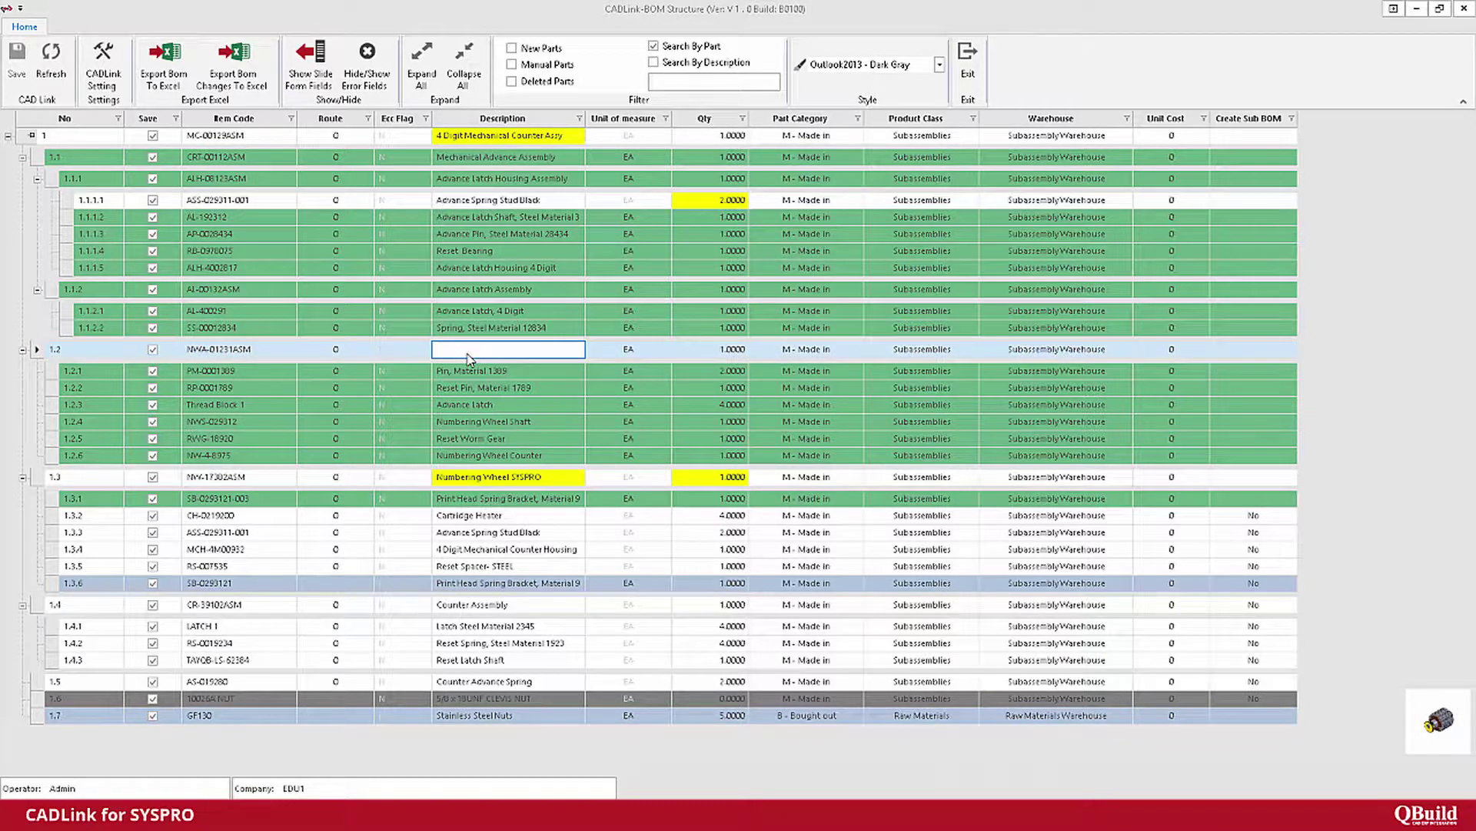
type("SYSPRO")
key("Tab")
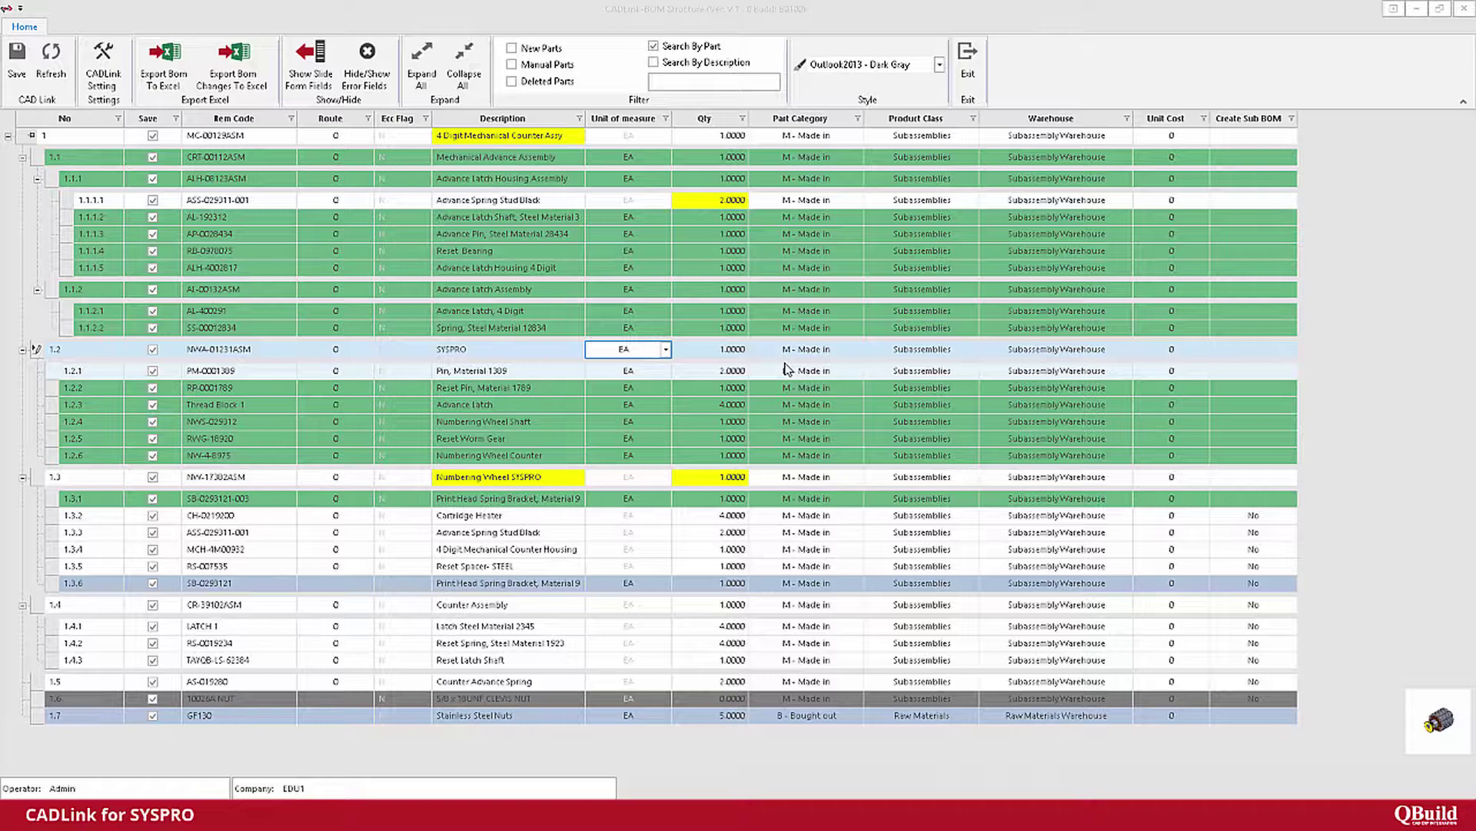
Show the operations form and add two operations to the top-level item MC-00129ASM
left_click(312, 82)
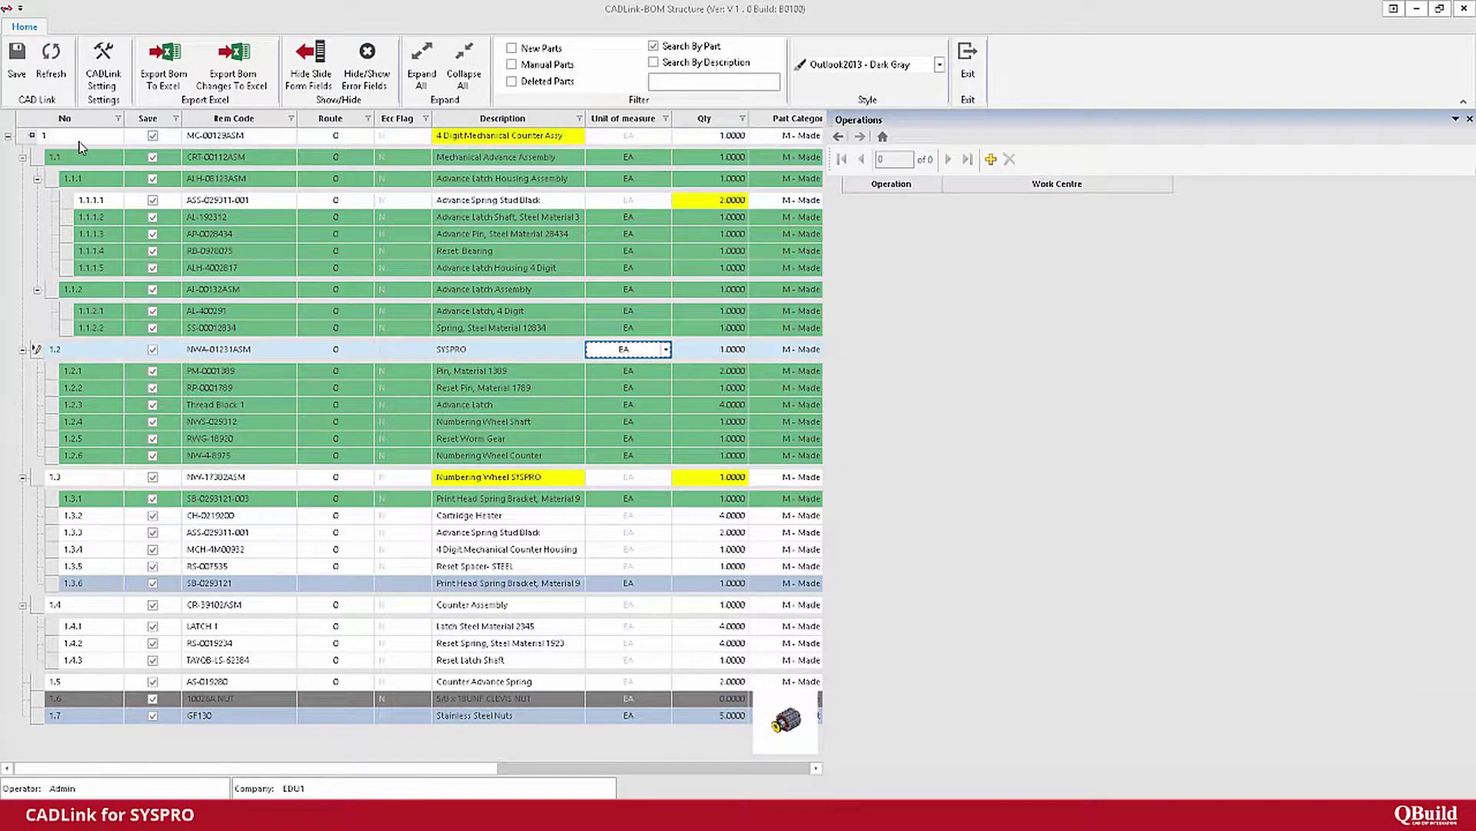
left_click(22, 137)
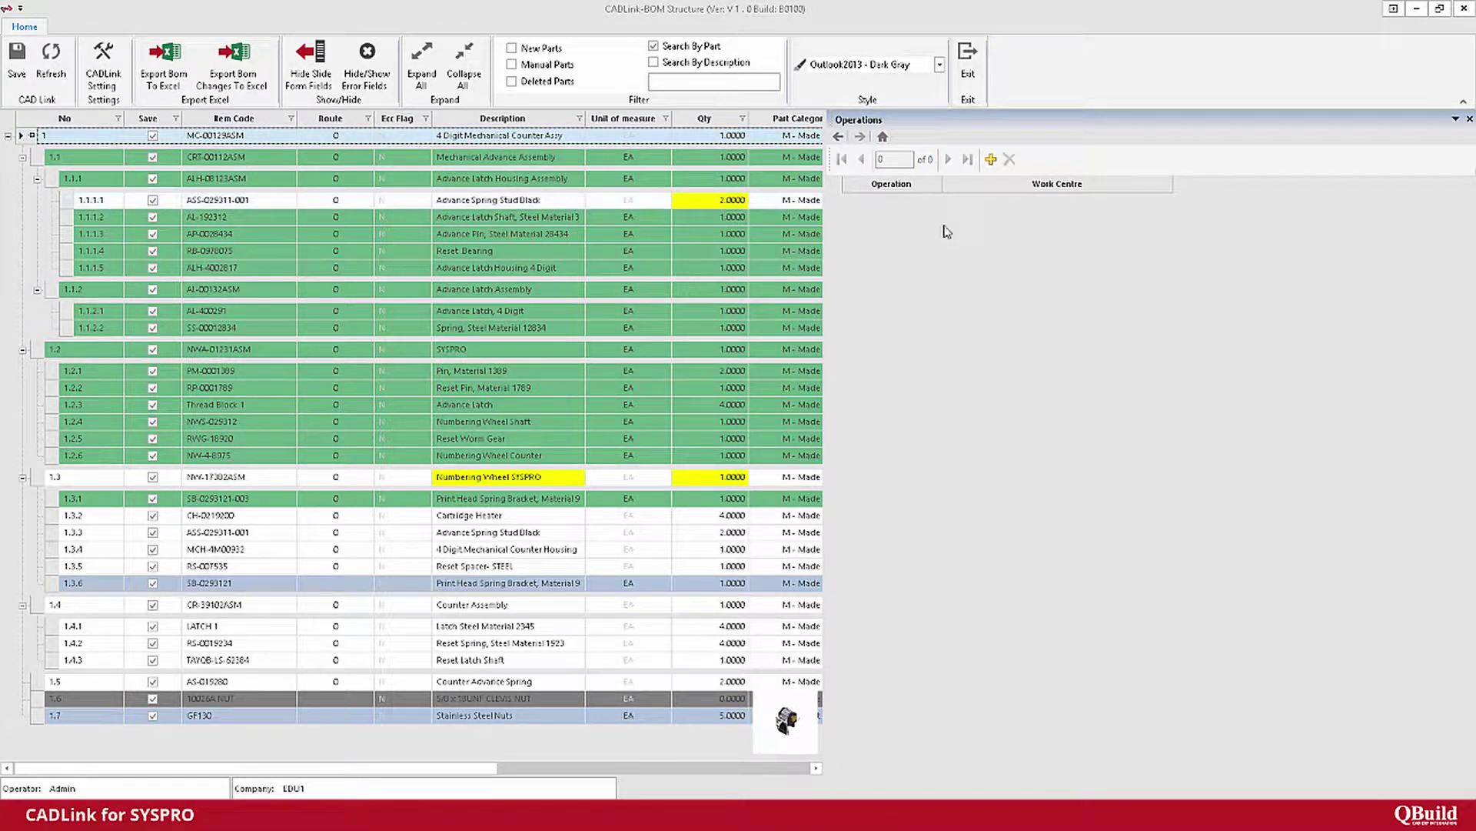
left_click(989, 159)
left_click(989, 159)
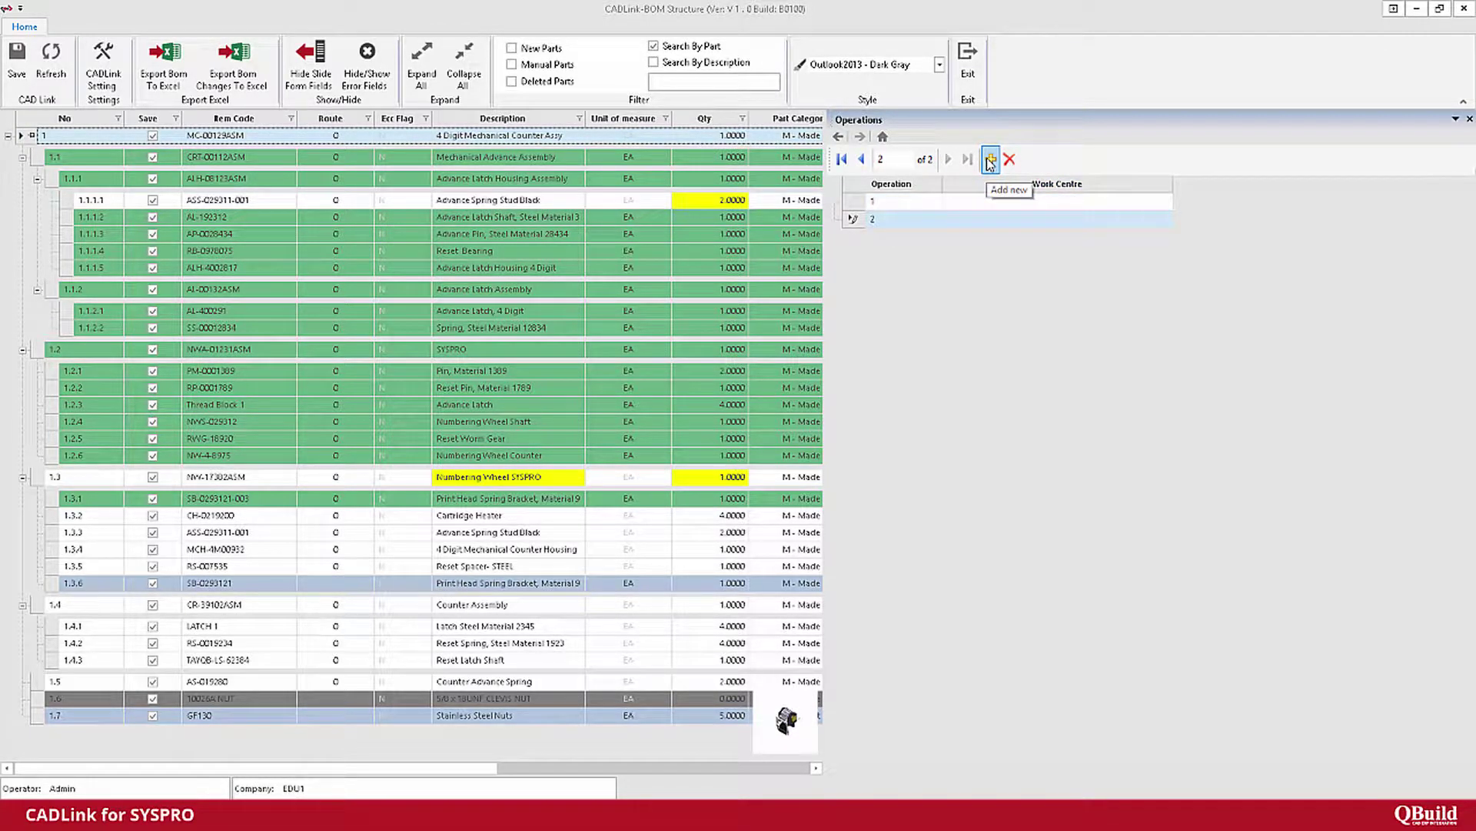
Assign work centres ASSEMB to operation 1 and BOTT to operation 2, and save the BOM to SYSPRO
left_click(1167, 202)
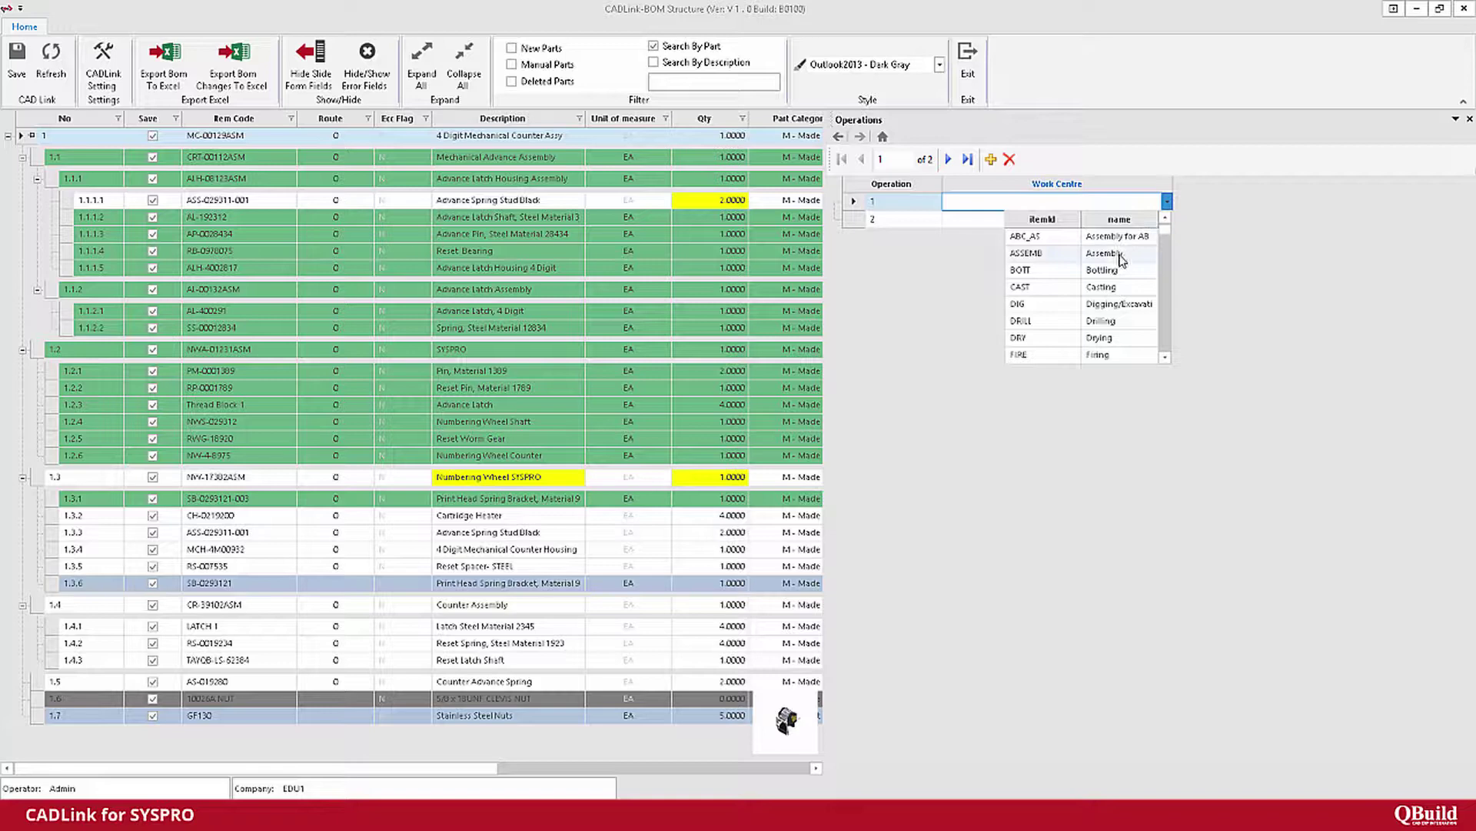
left_click(1127, 248)
left_click(1166, 220)
left_click(1128, 290)
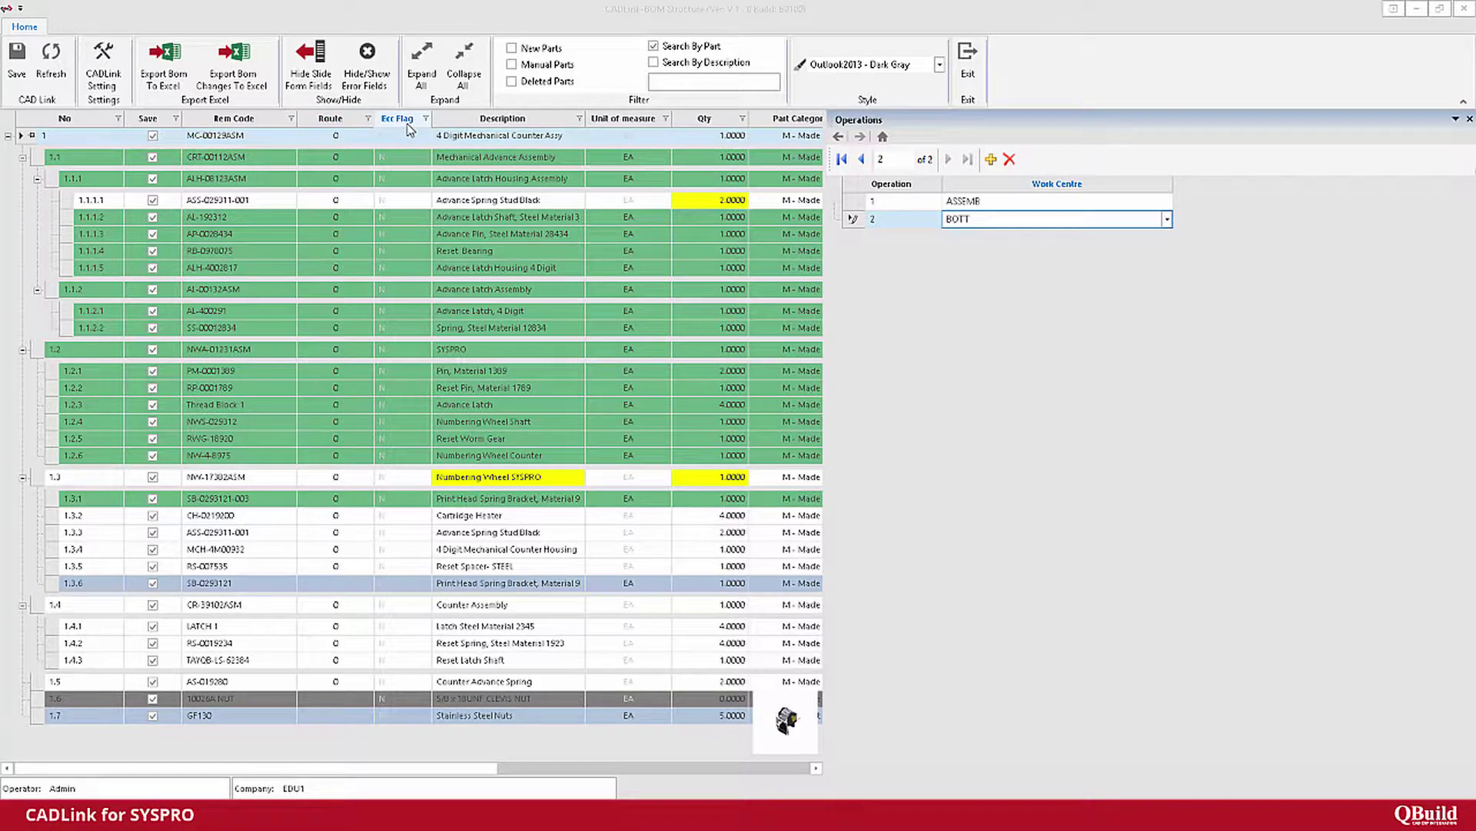
left_click(16, 68)
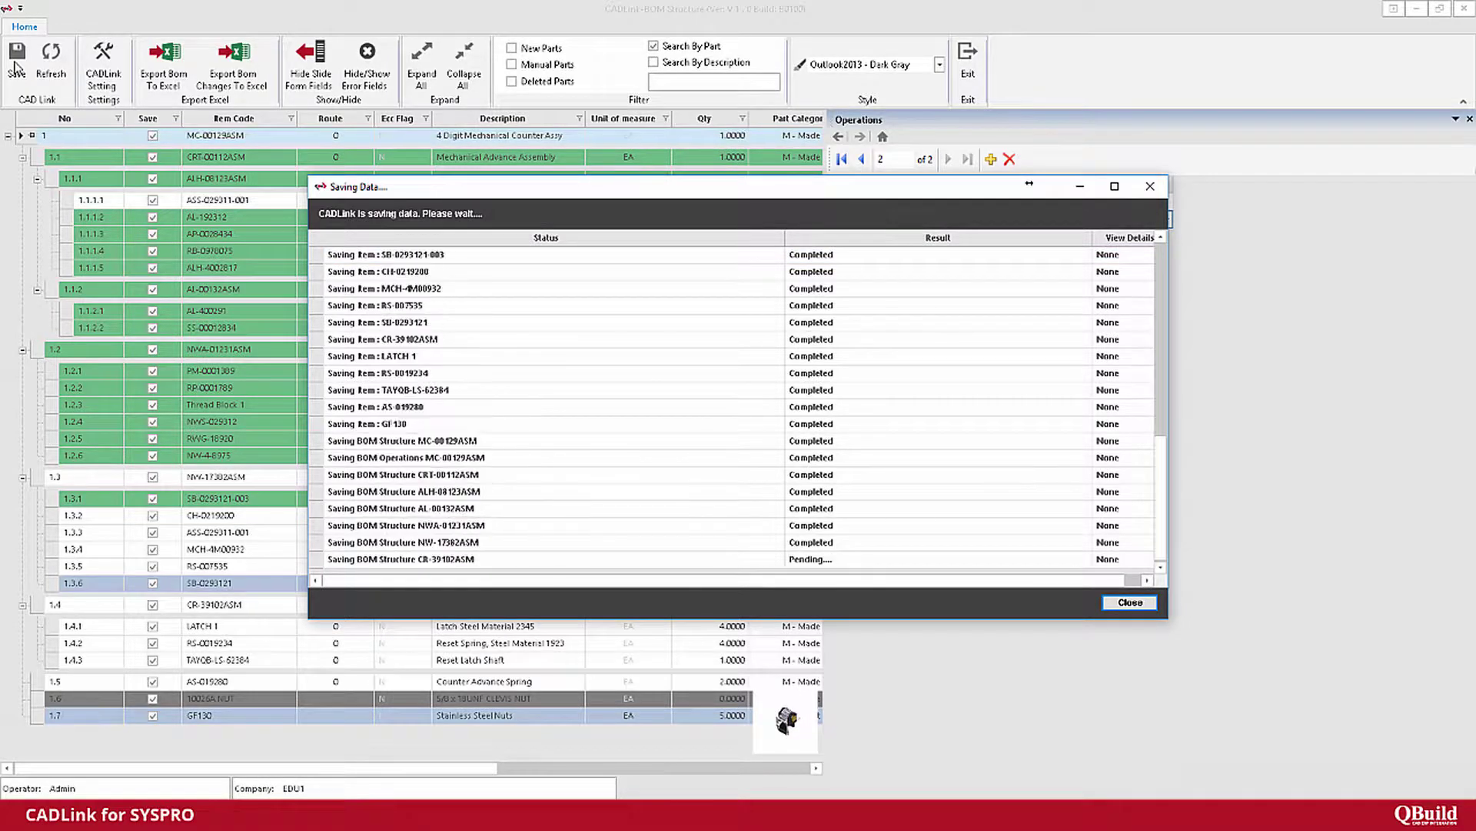
key("Return")
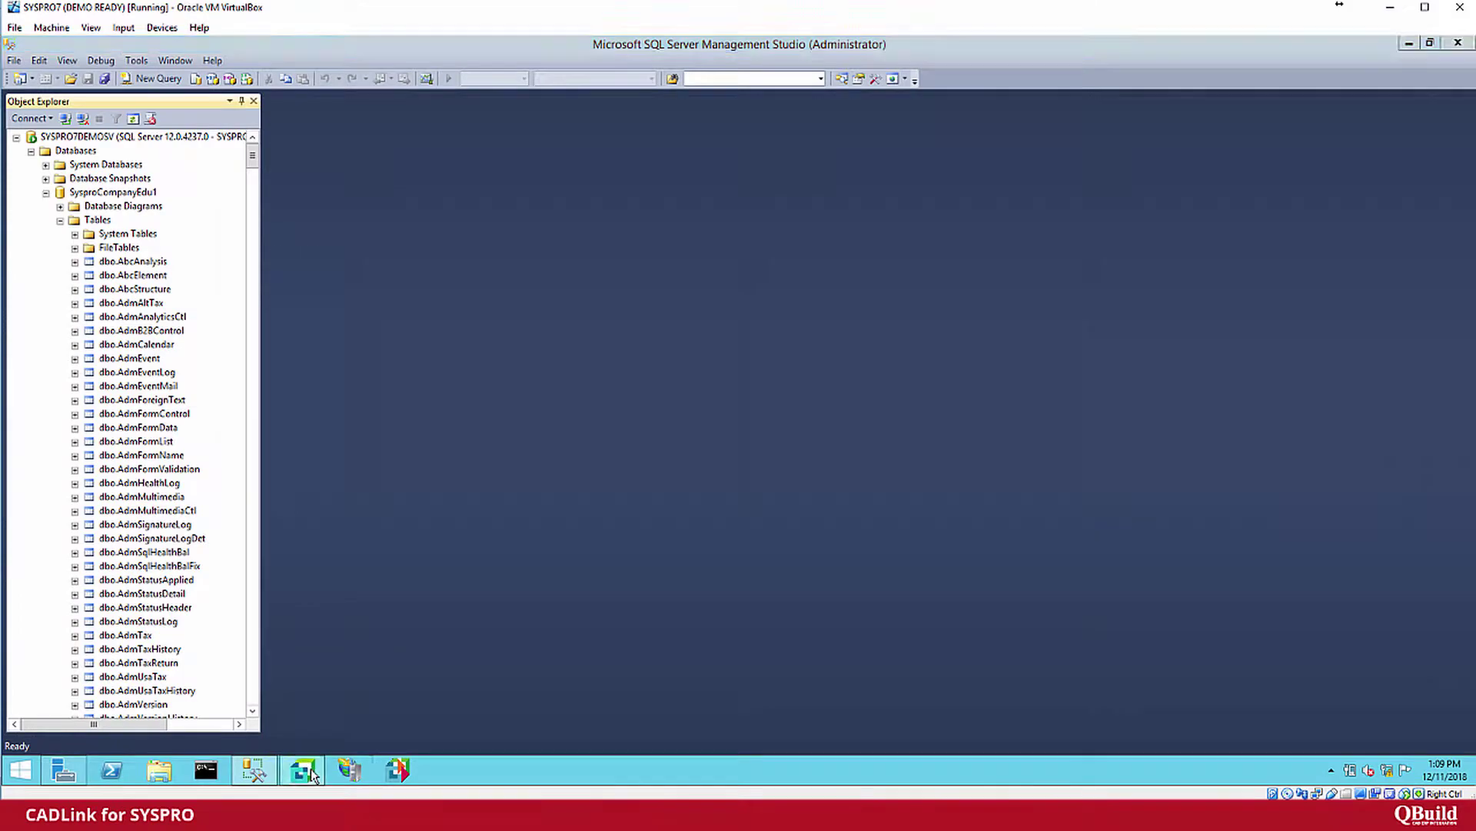
Switch to SYSPRO Structures & Routings and look up parent stock code MC-00129ASM
left_click(310, 769)
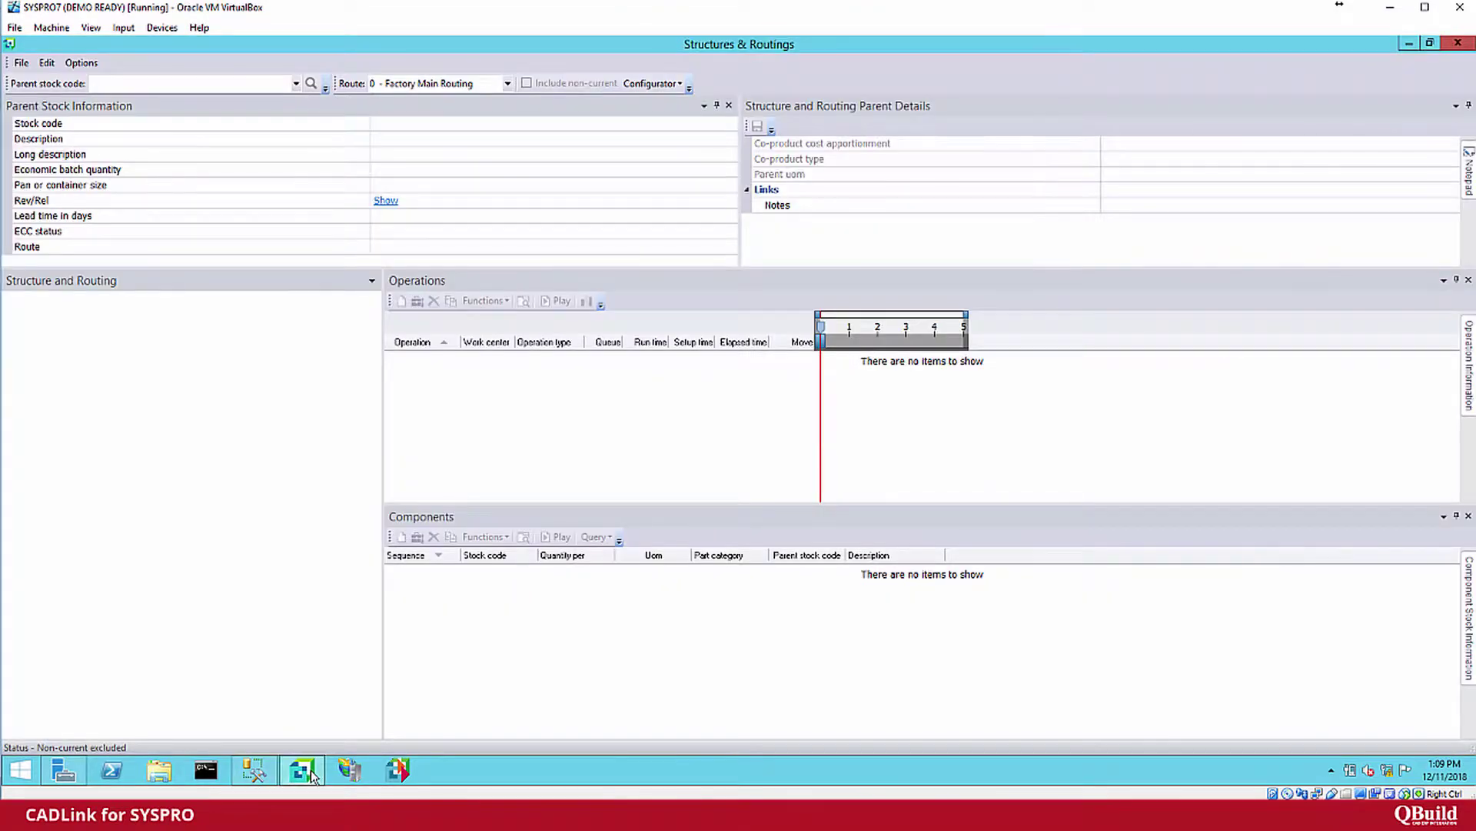
left_click(250, 85)
type("MC-00129ASM")
key("Return")
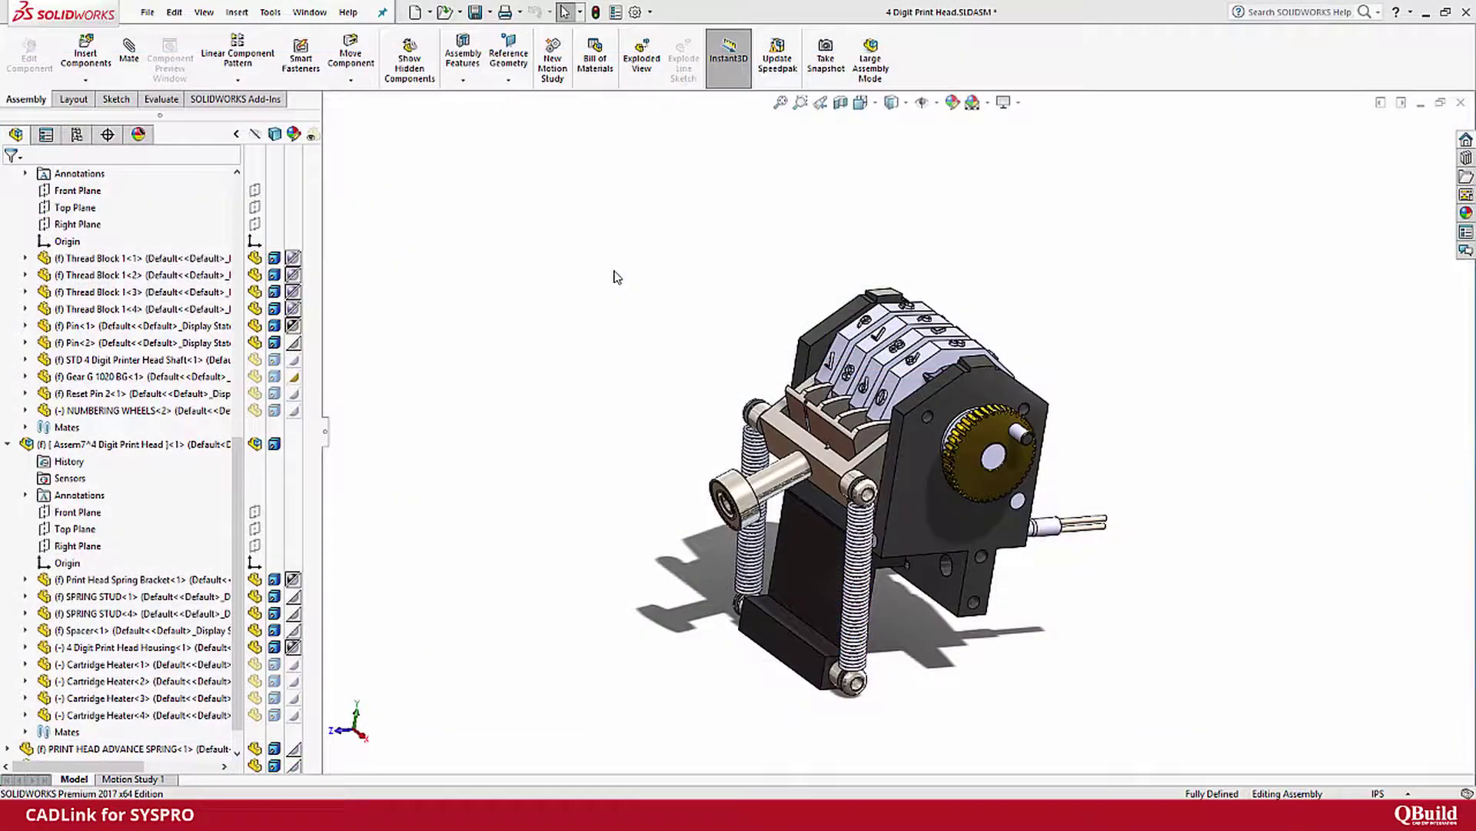
Return to SOLIDWORKS and start a CADLink estimate for a new non-stock item "sysprononstock", checking whether that code exists
left_click(269, 12)
mouse_move(300, 86)
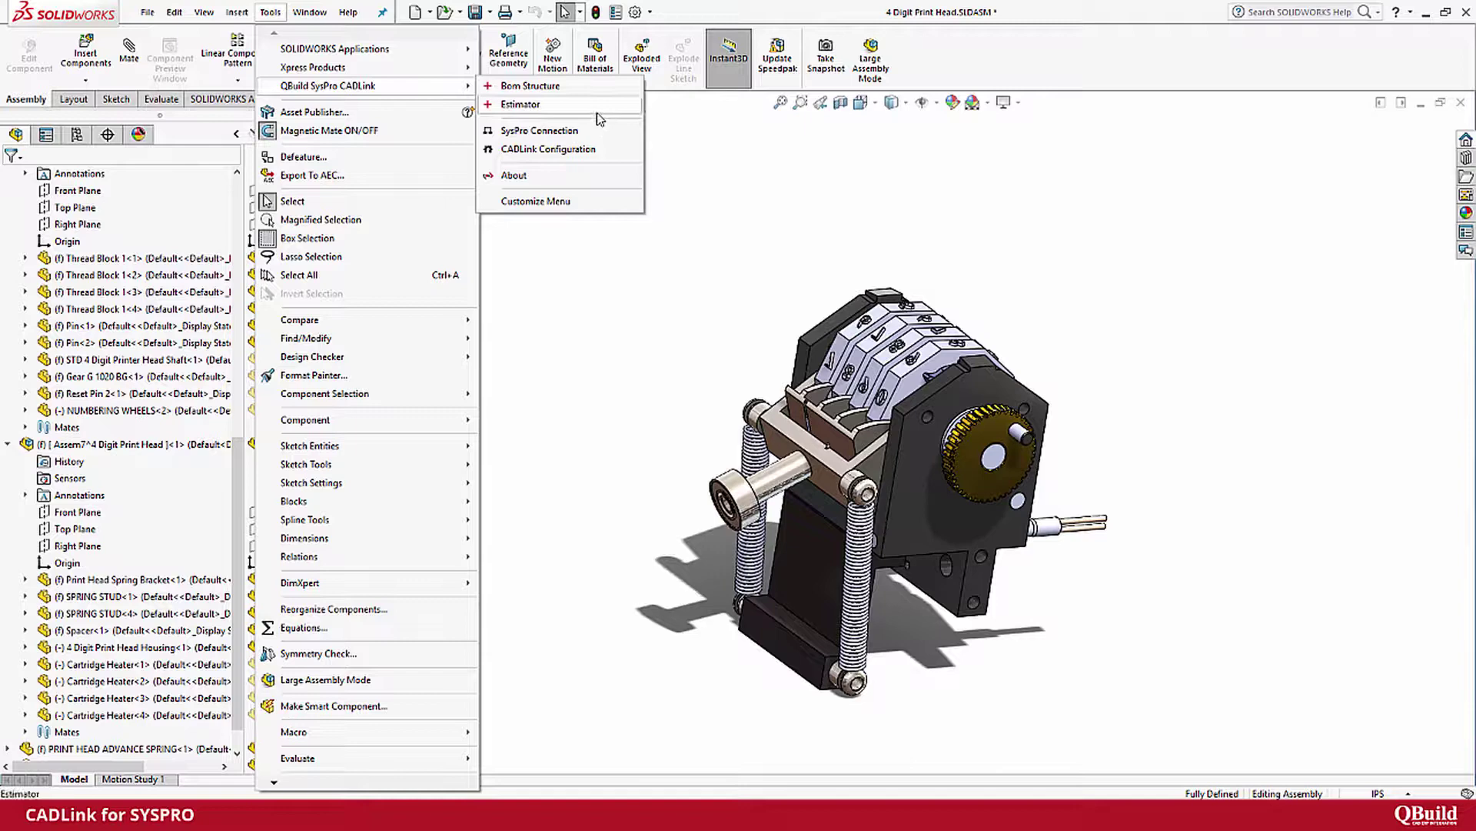
left_click(597, 112)
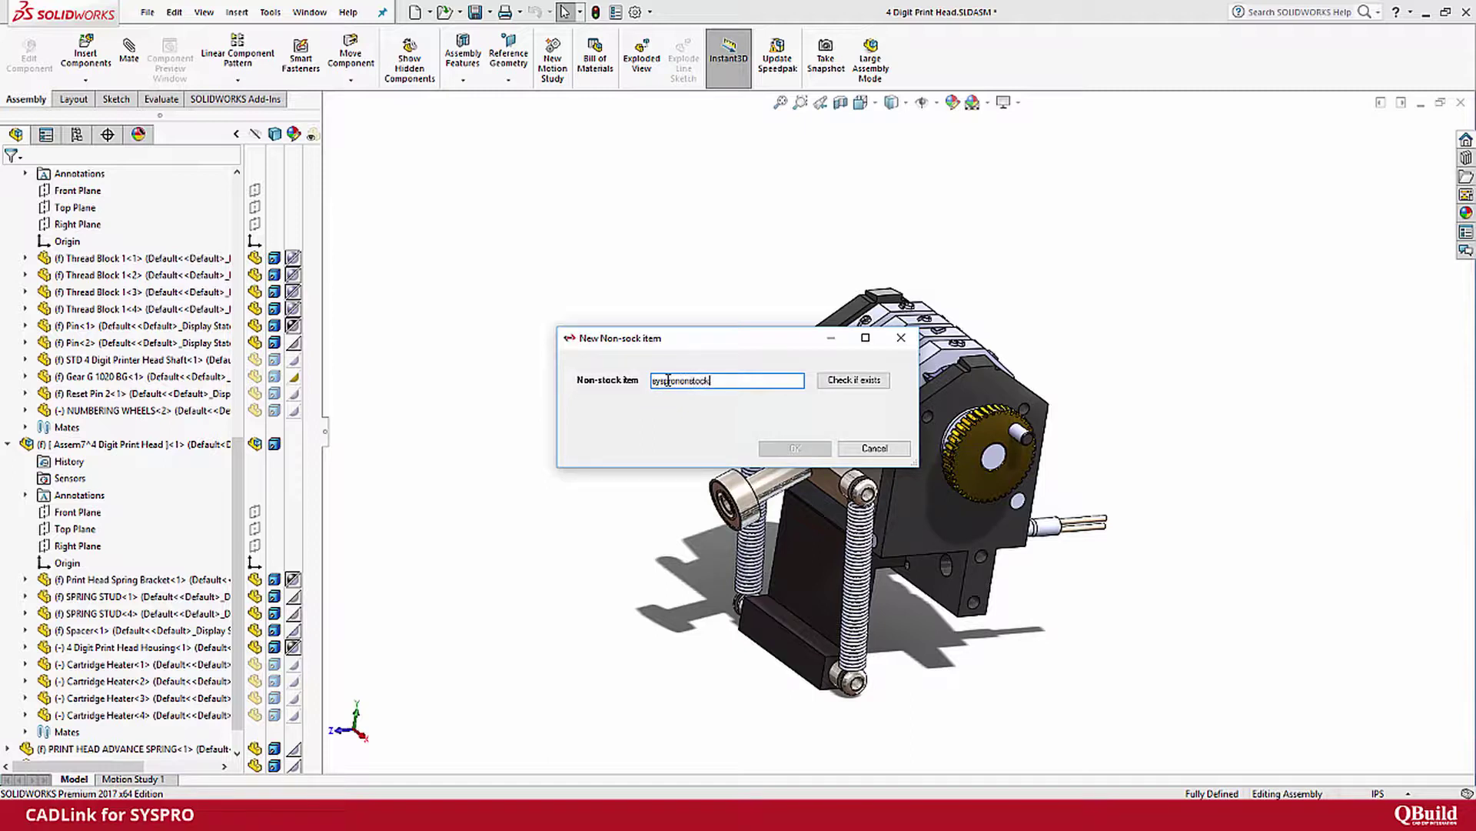
left_click(855, 381)
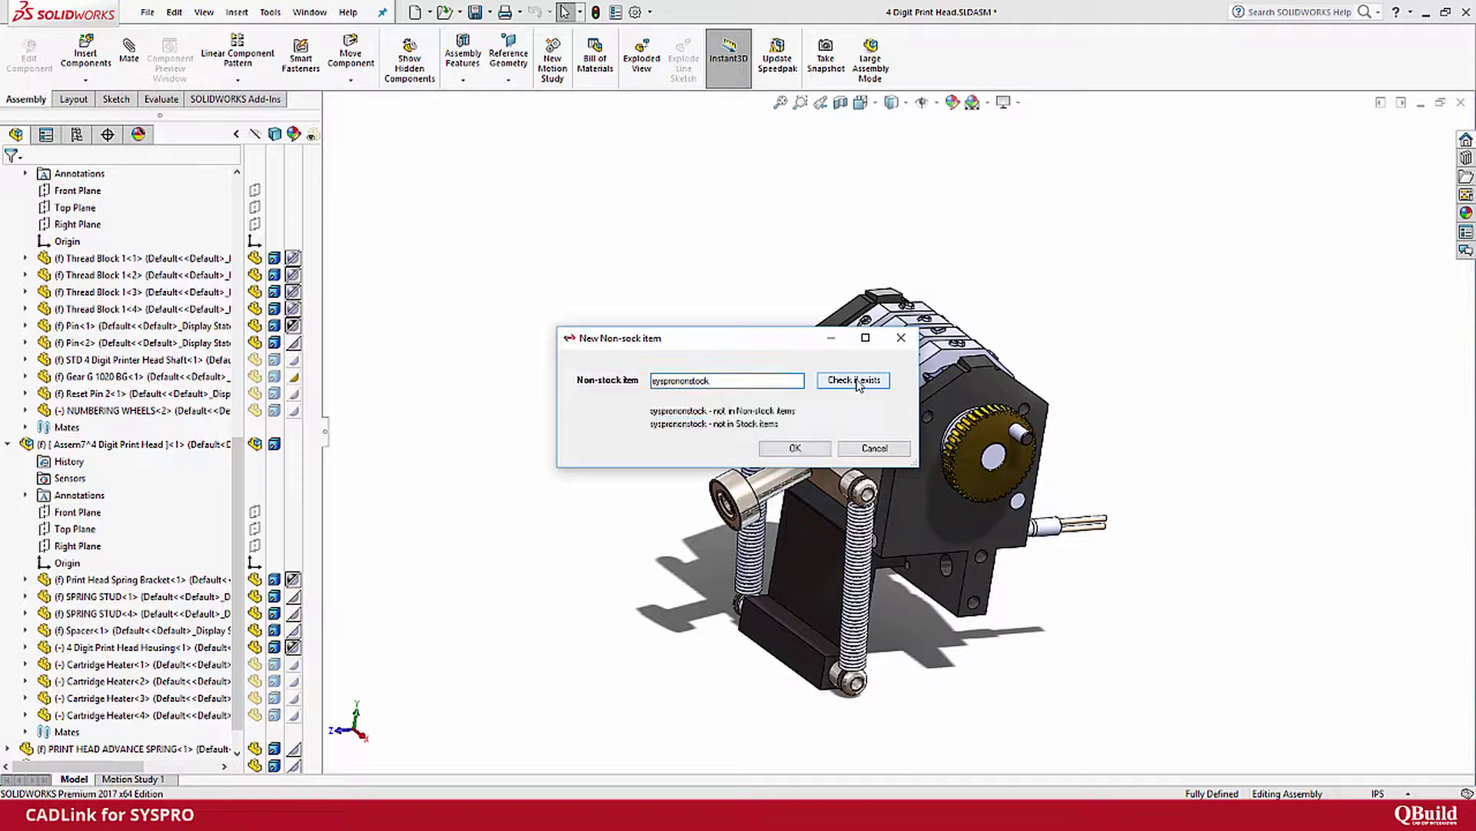
left_click(792, 448)
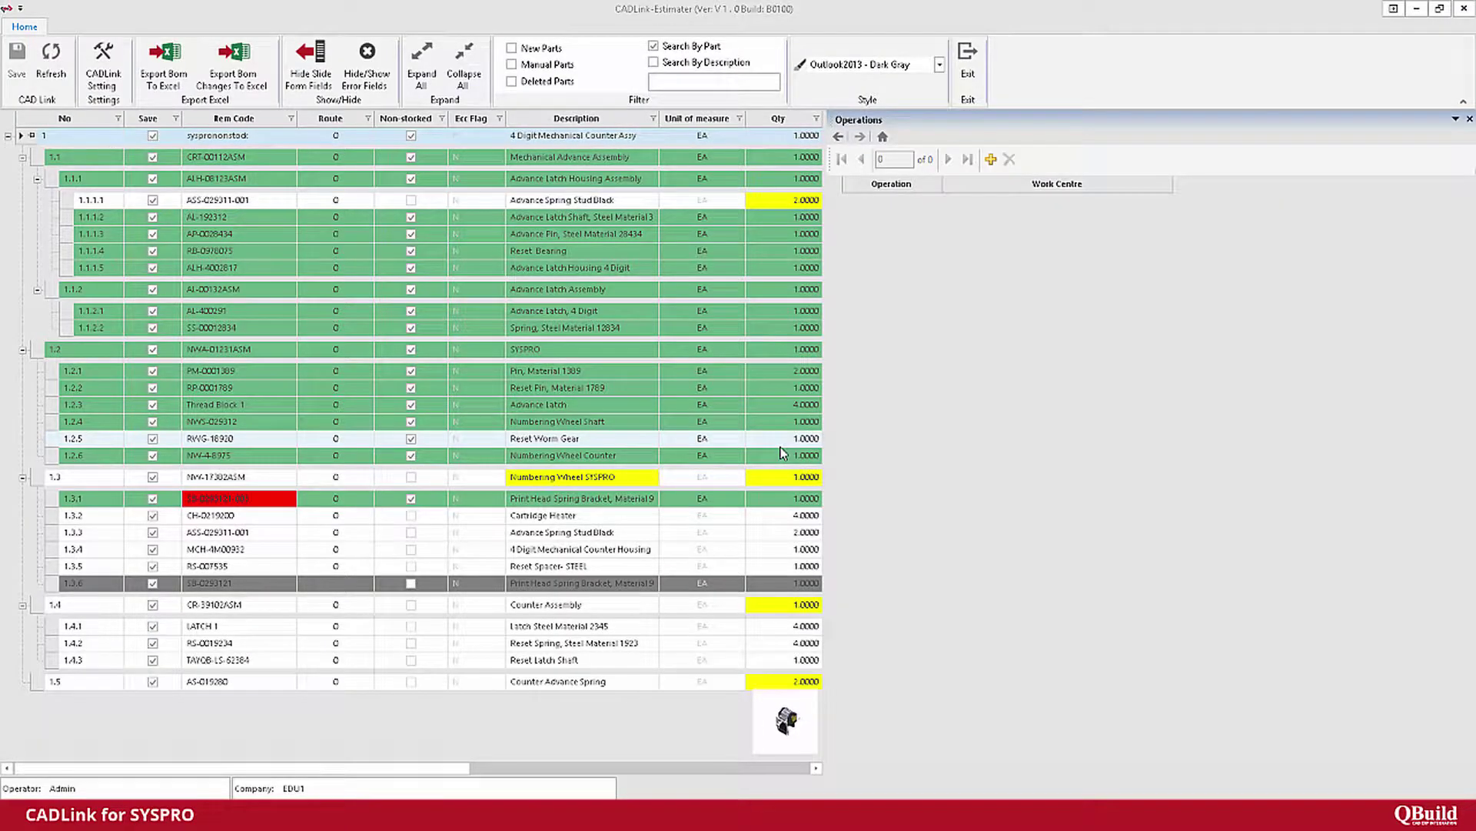
left_click(155, 498)
left_click(155, 498)
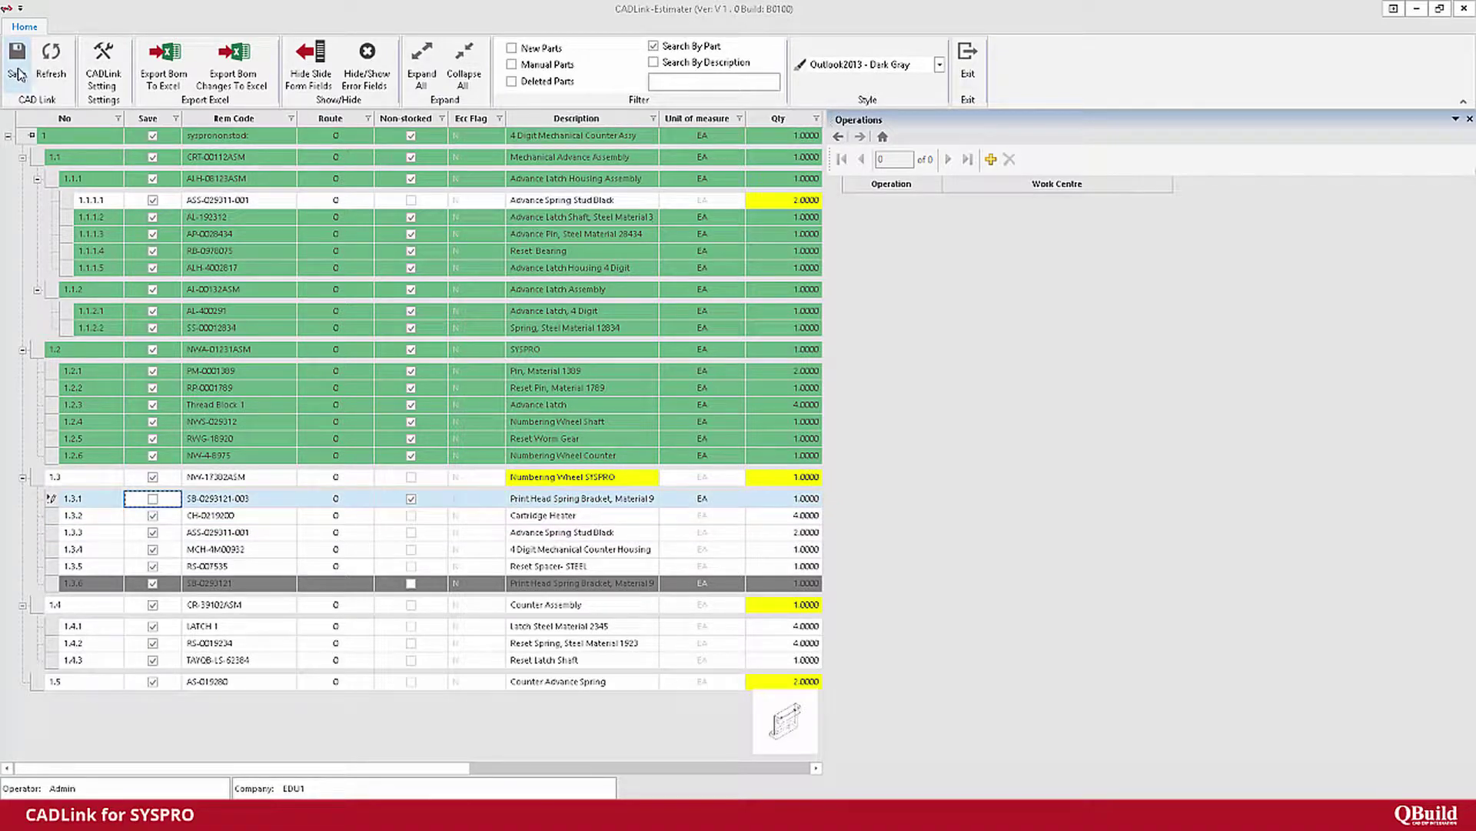
left_click(17, 73)
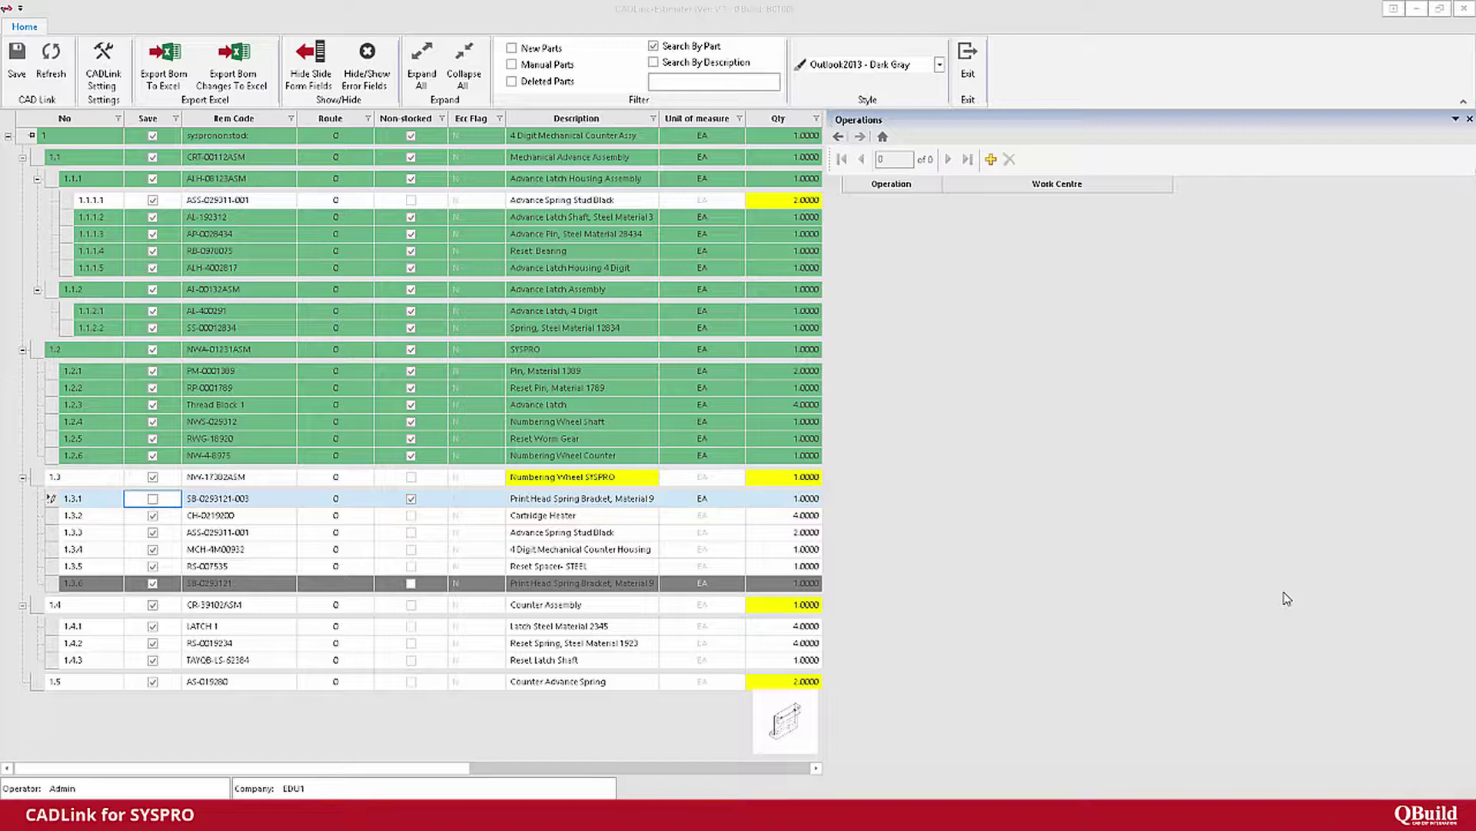
Switch to SYSPRO Estimates and look up the parent non-stocked code sysprononstock
mouse_move(397, 815)
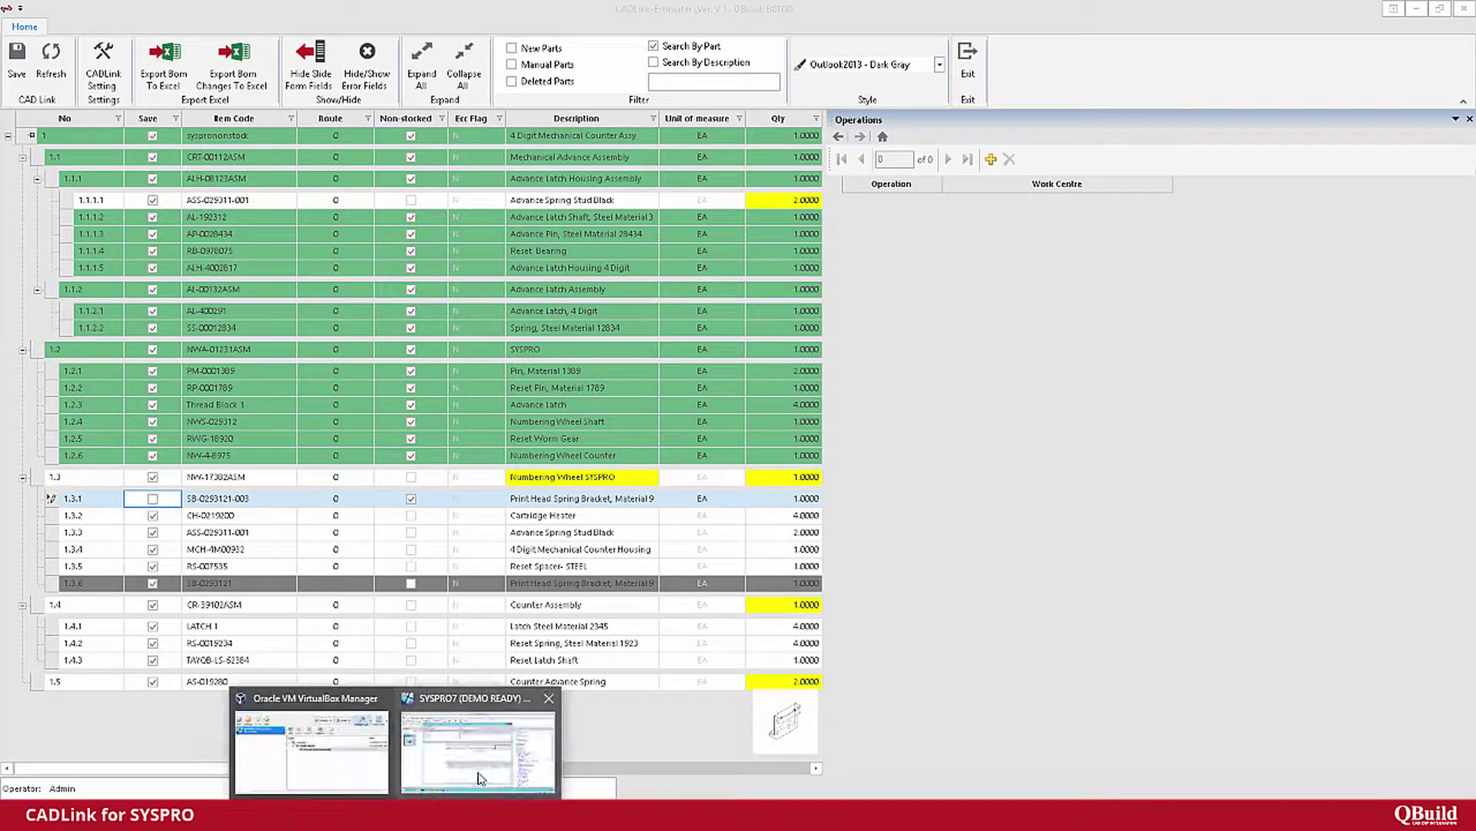
left_click(481, 773)
left_click(419, 178)
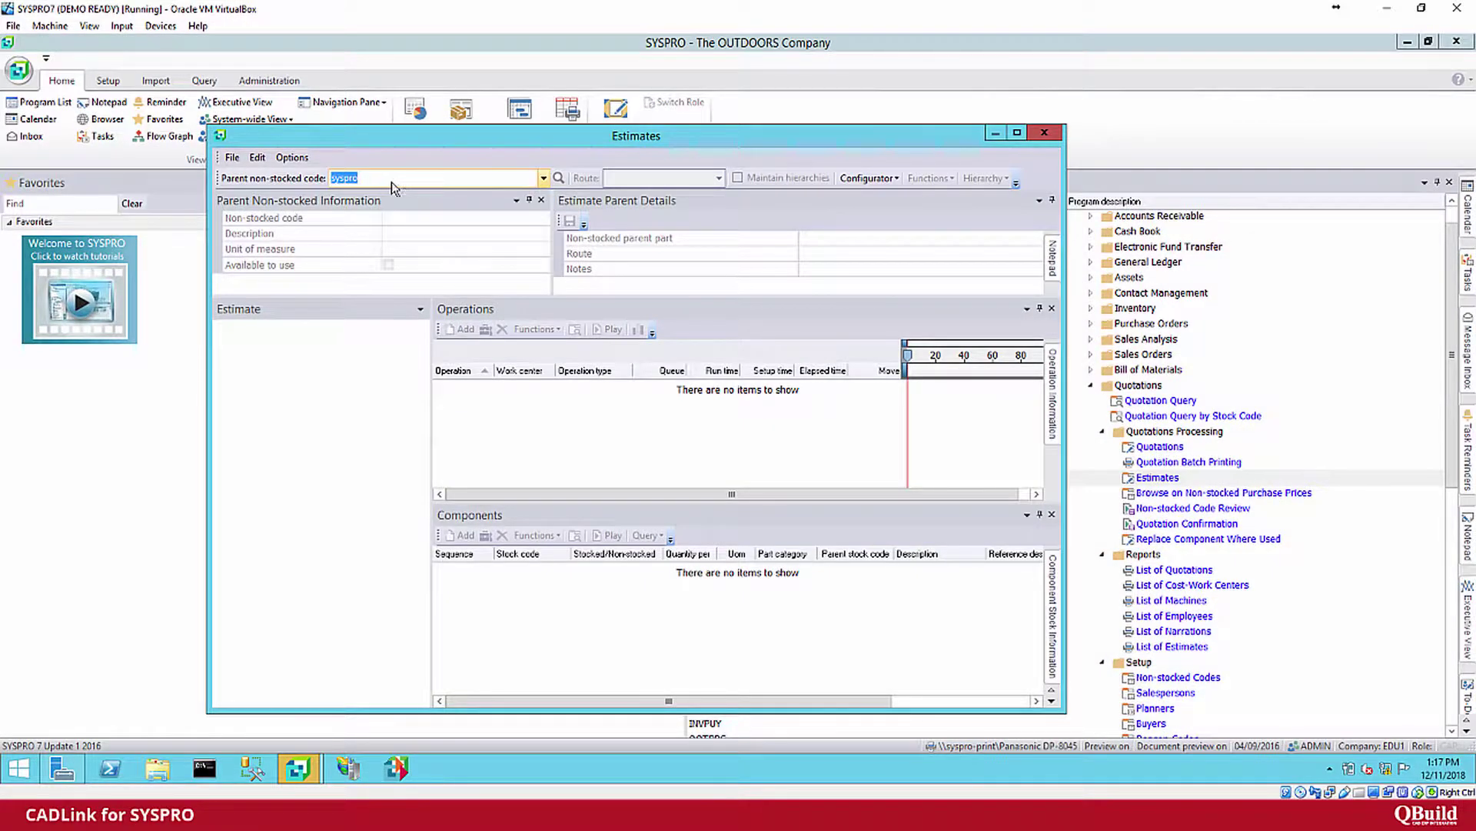
key("BackSpace")
key("BackSpace")
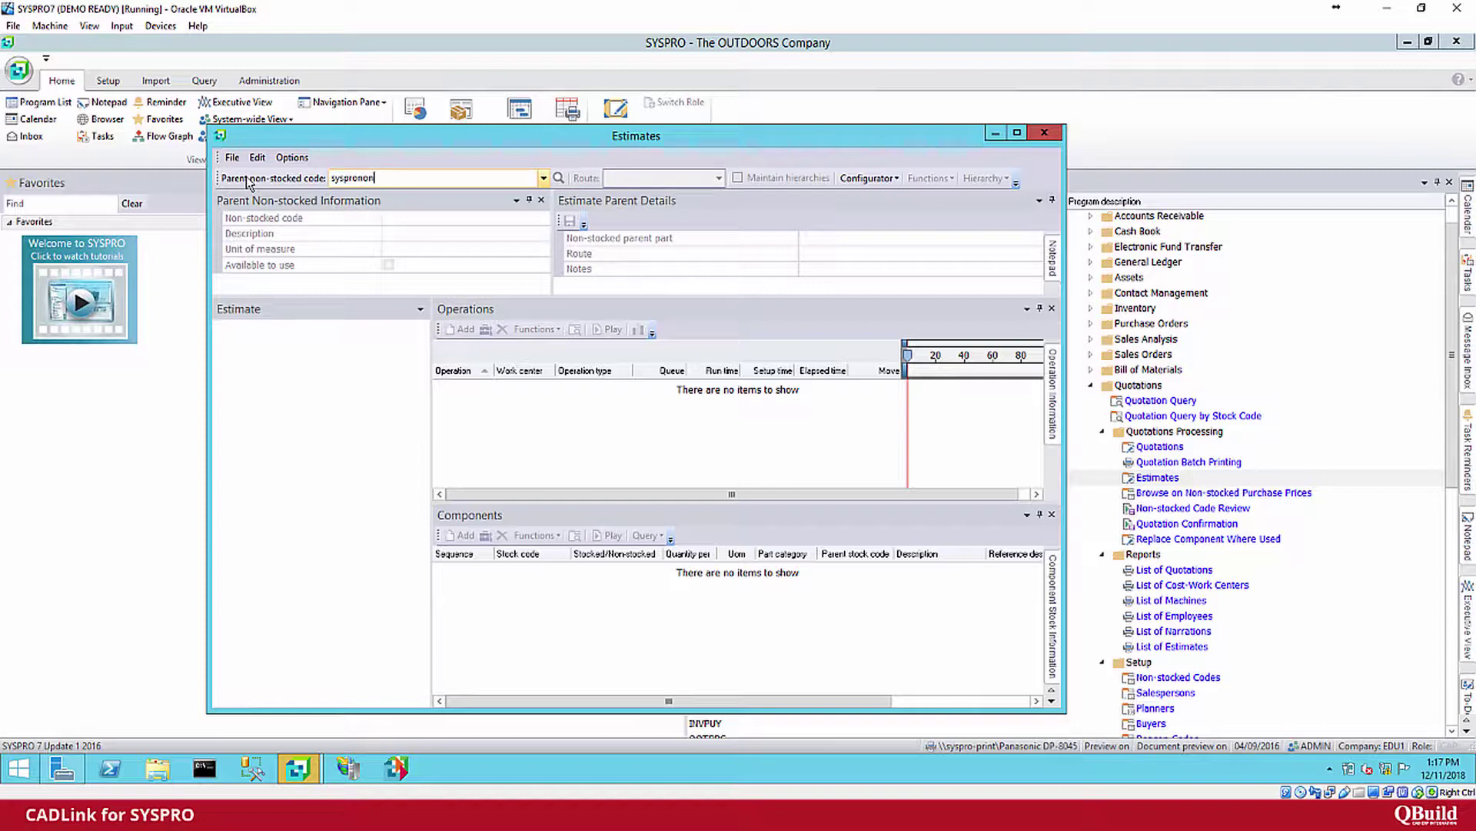
key("Return")
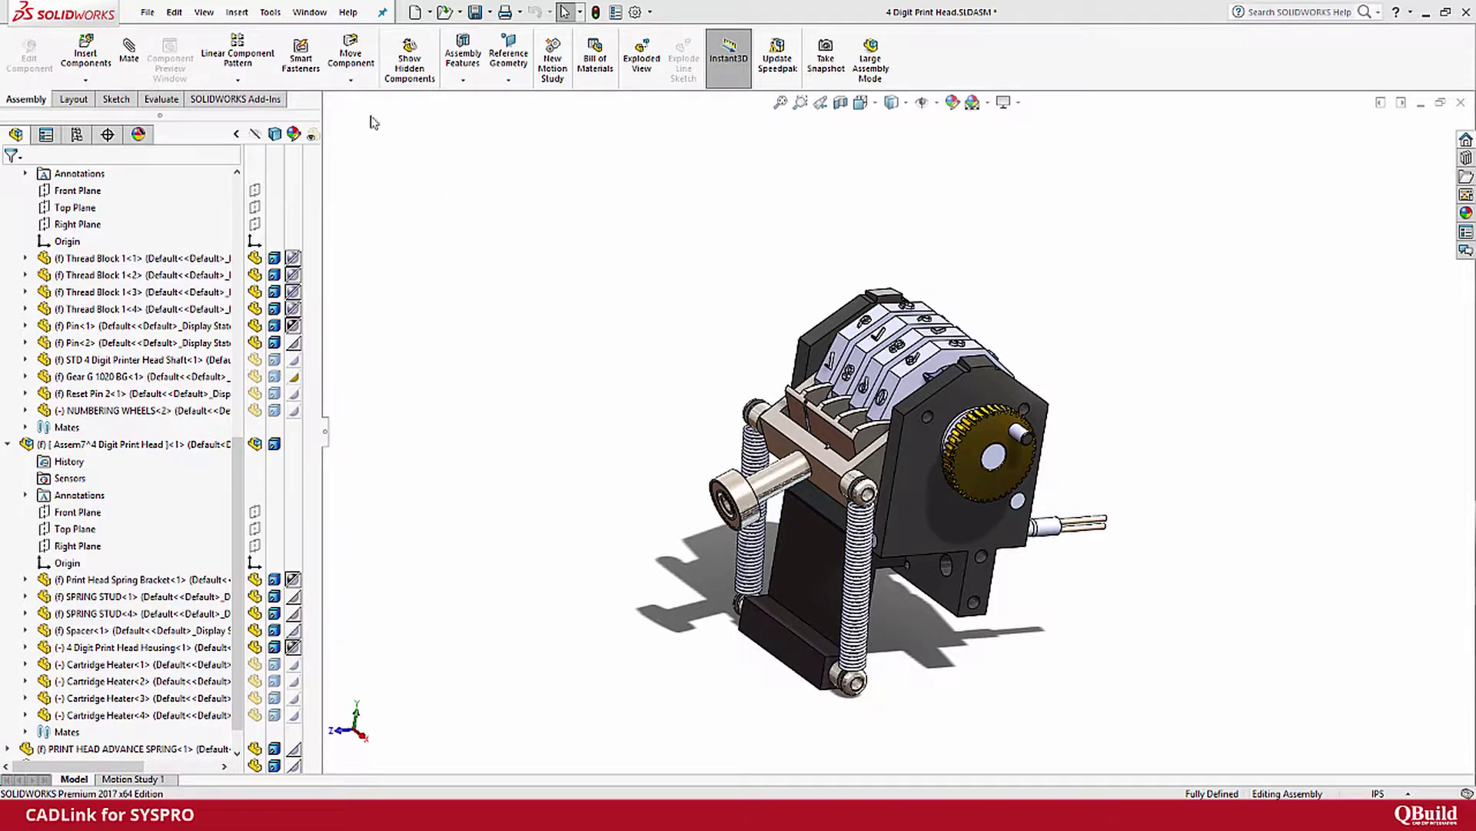
Return to SOLIDWORKS, open the CADLink configuration, and examine the custom logic code and the custom field settings
left_click(269, 12)
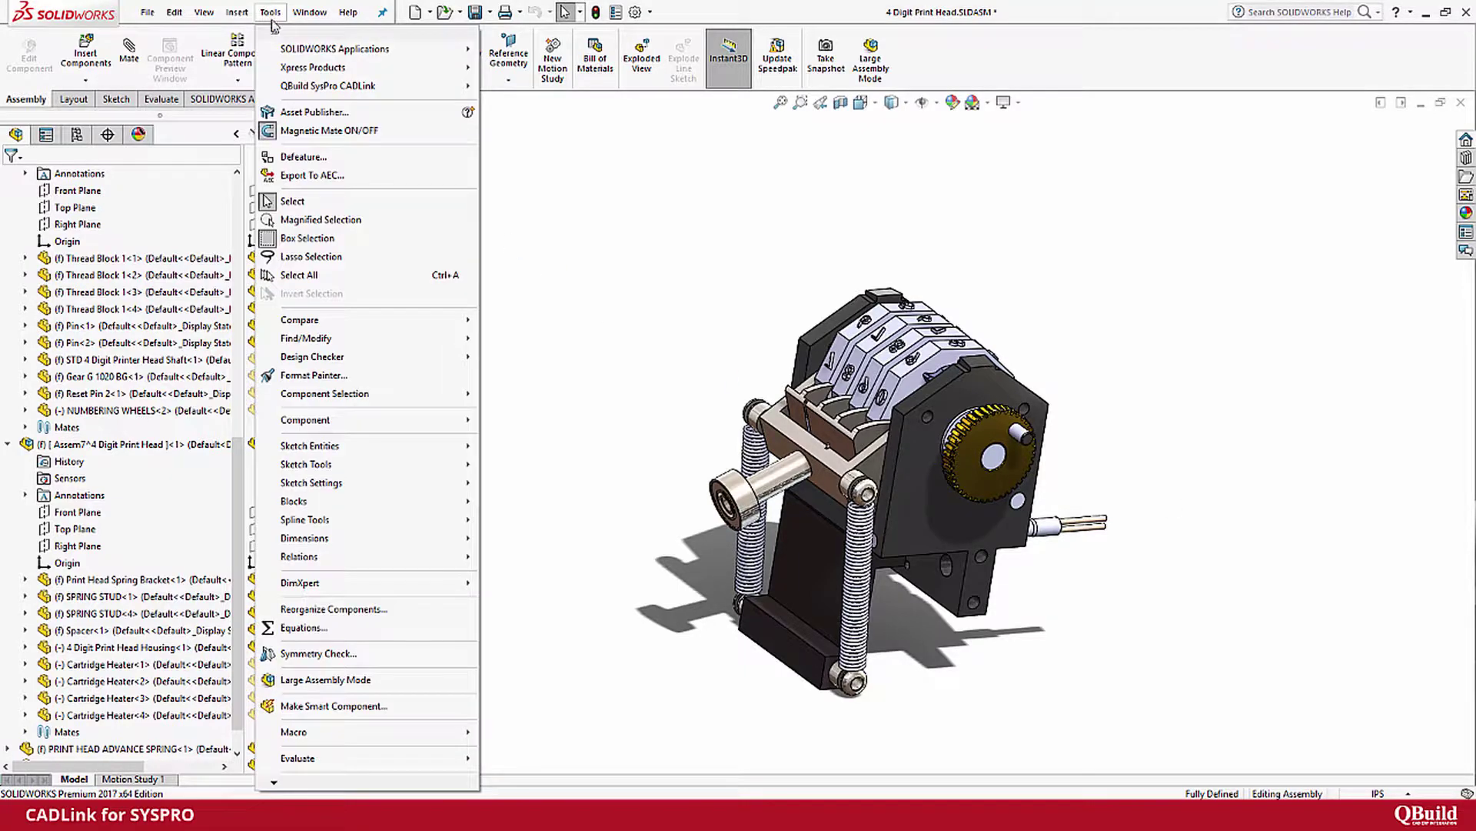
mouse_move(385, 86)
left_click(566, 154)
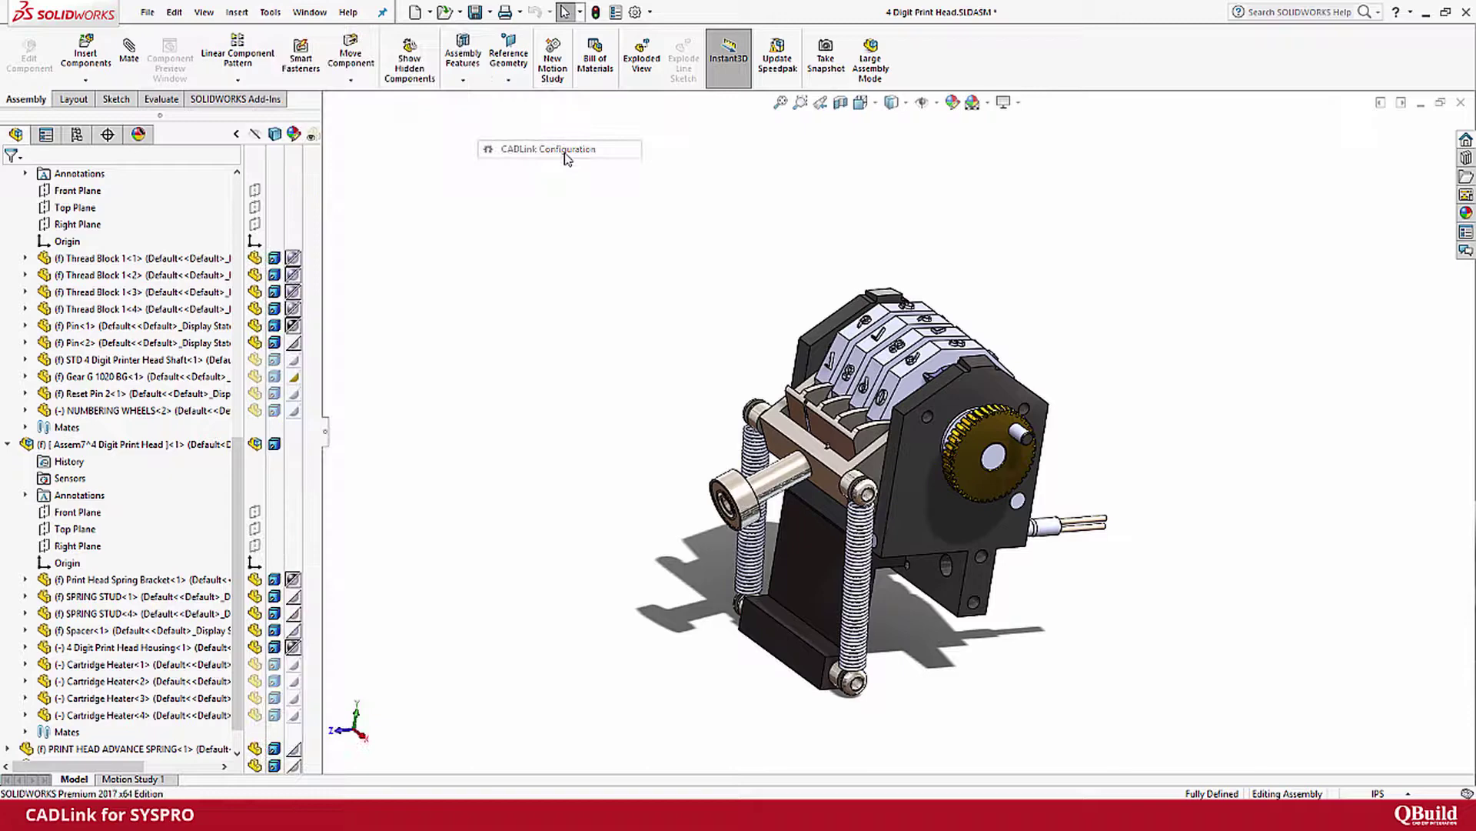
left_click(659, 113)
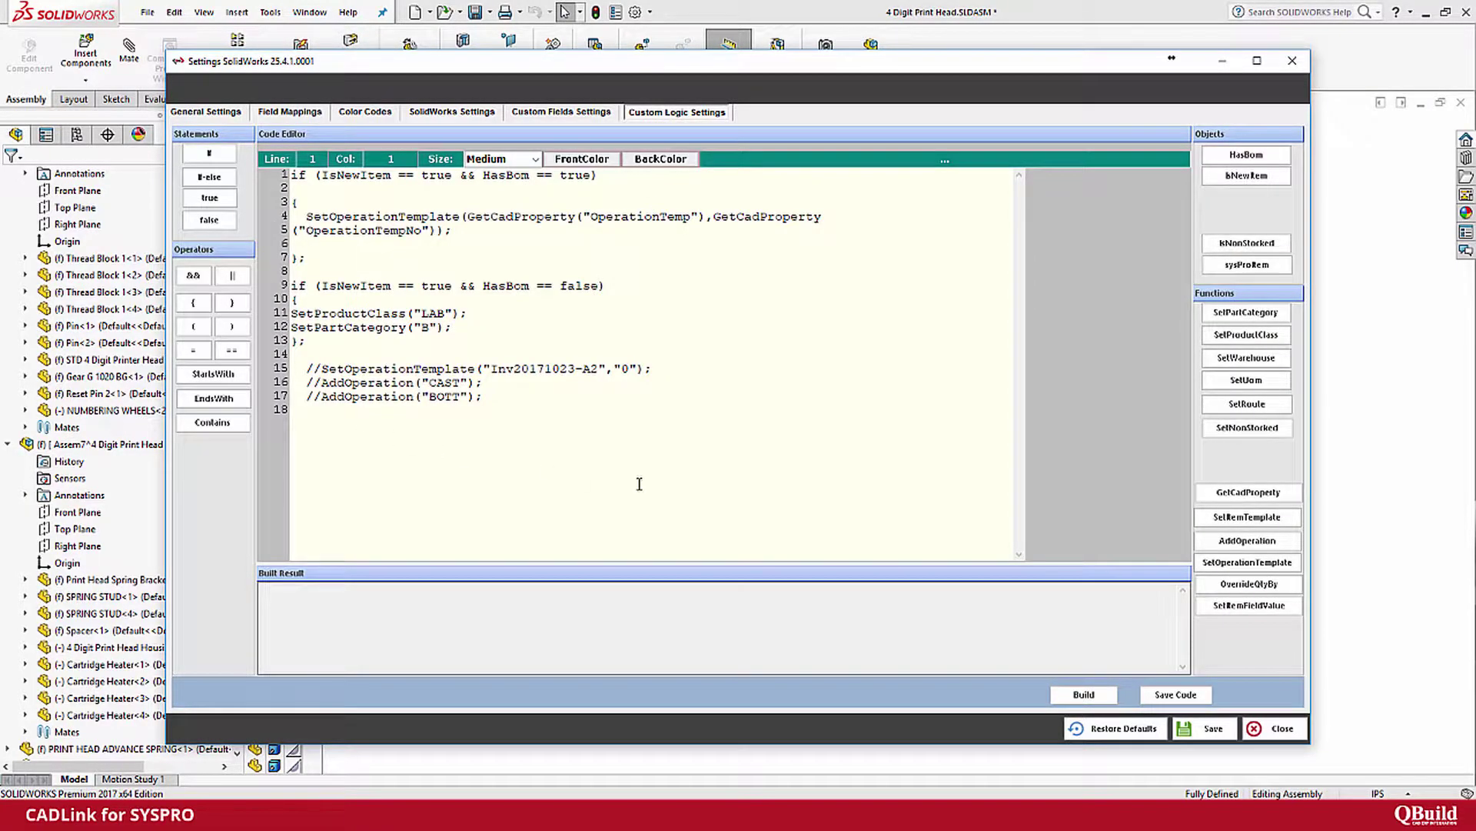
left_click(571, 116)
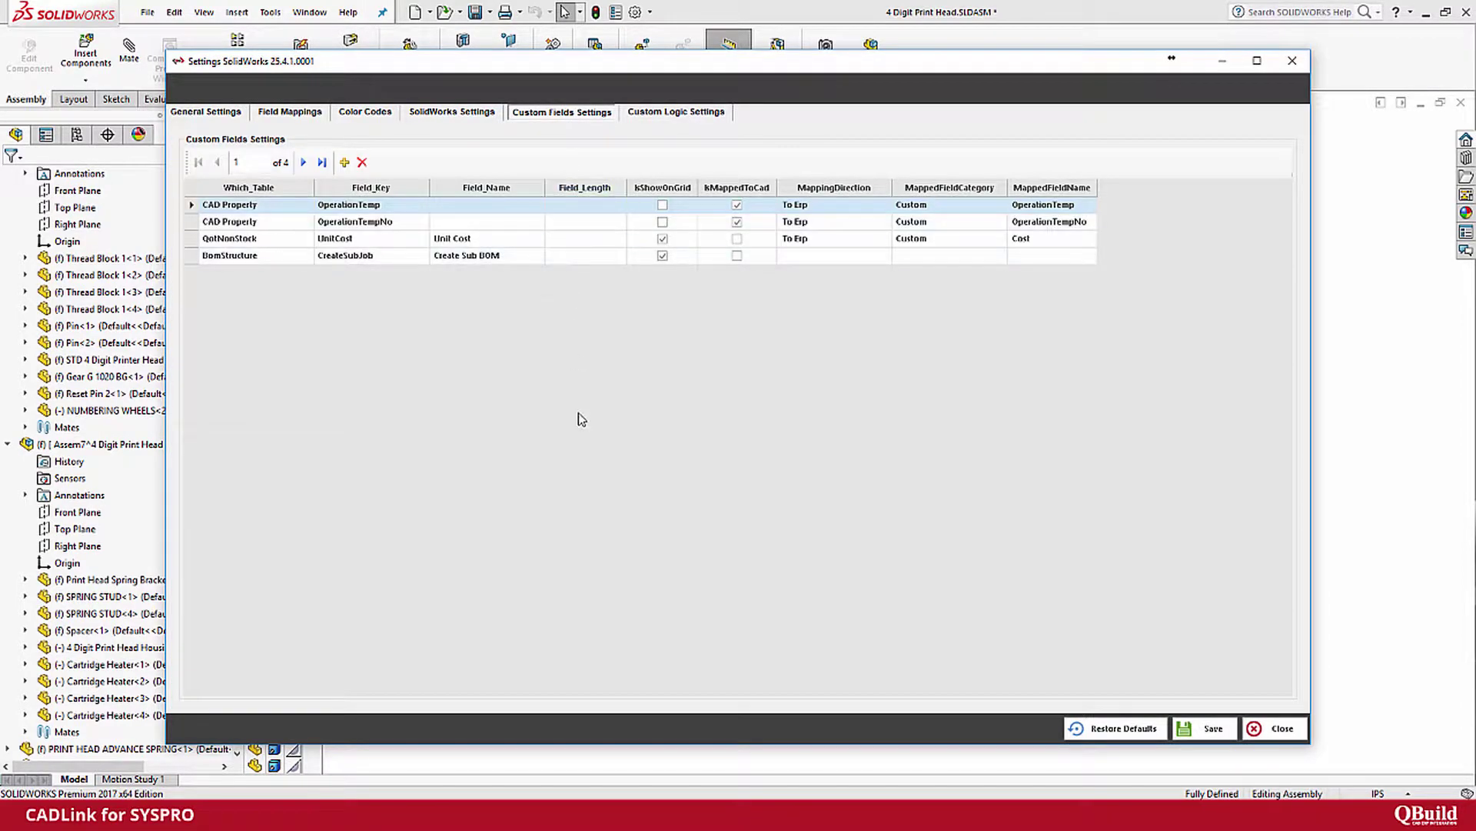